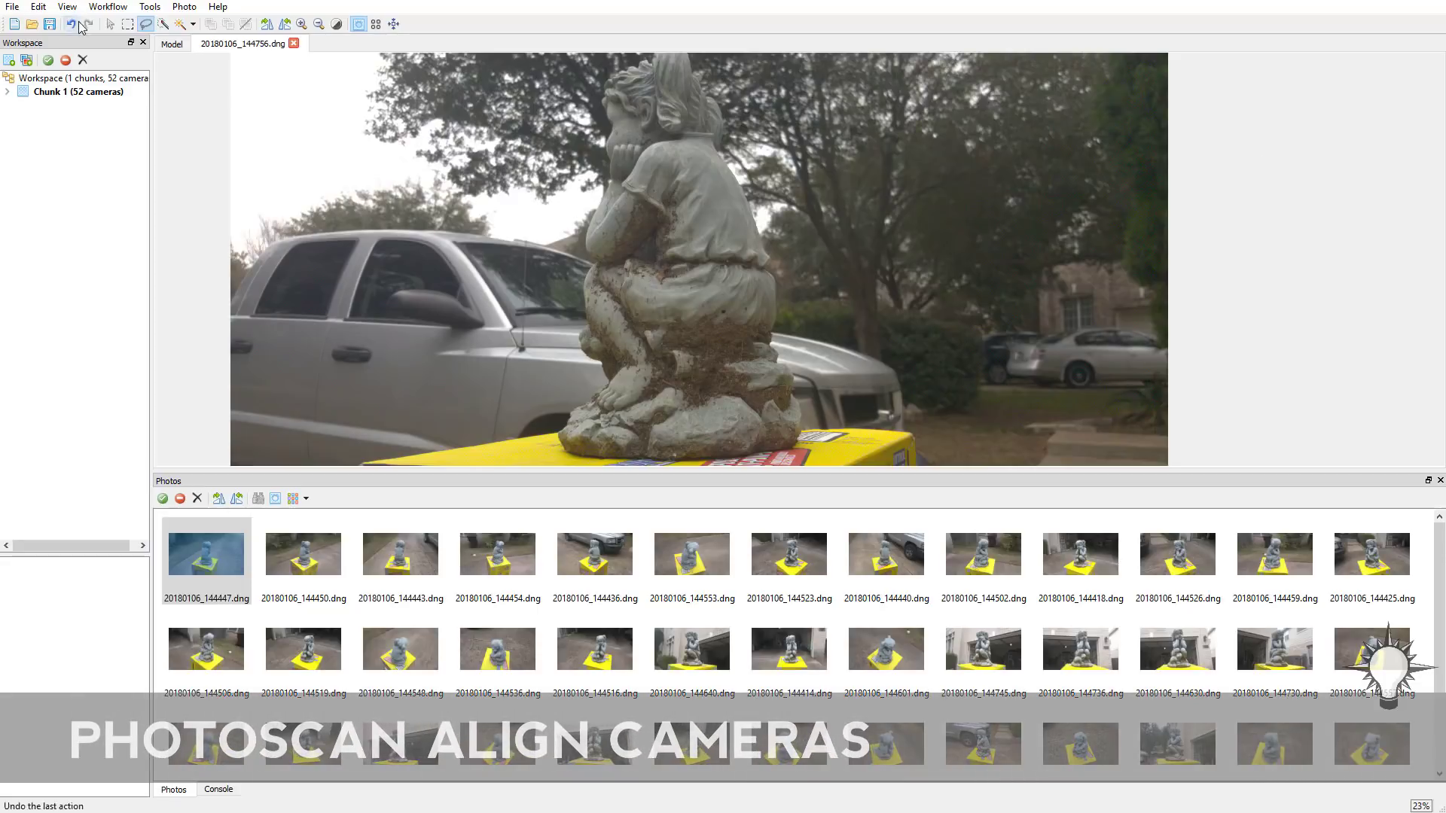
- Run Align Photos on all 52 statue photos with Accuracy kept at High
click(107, 8)
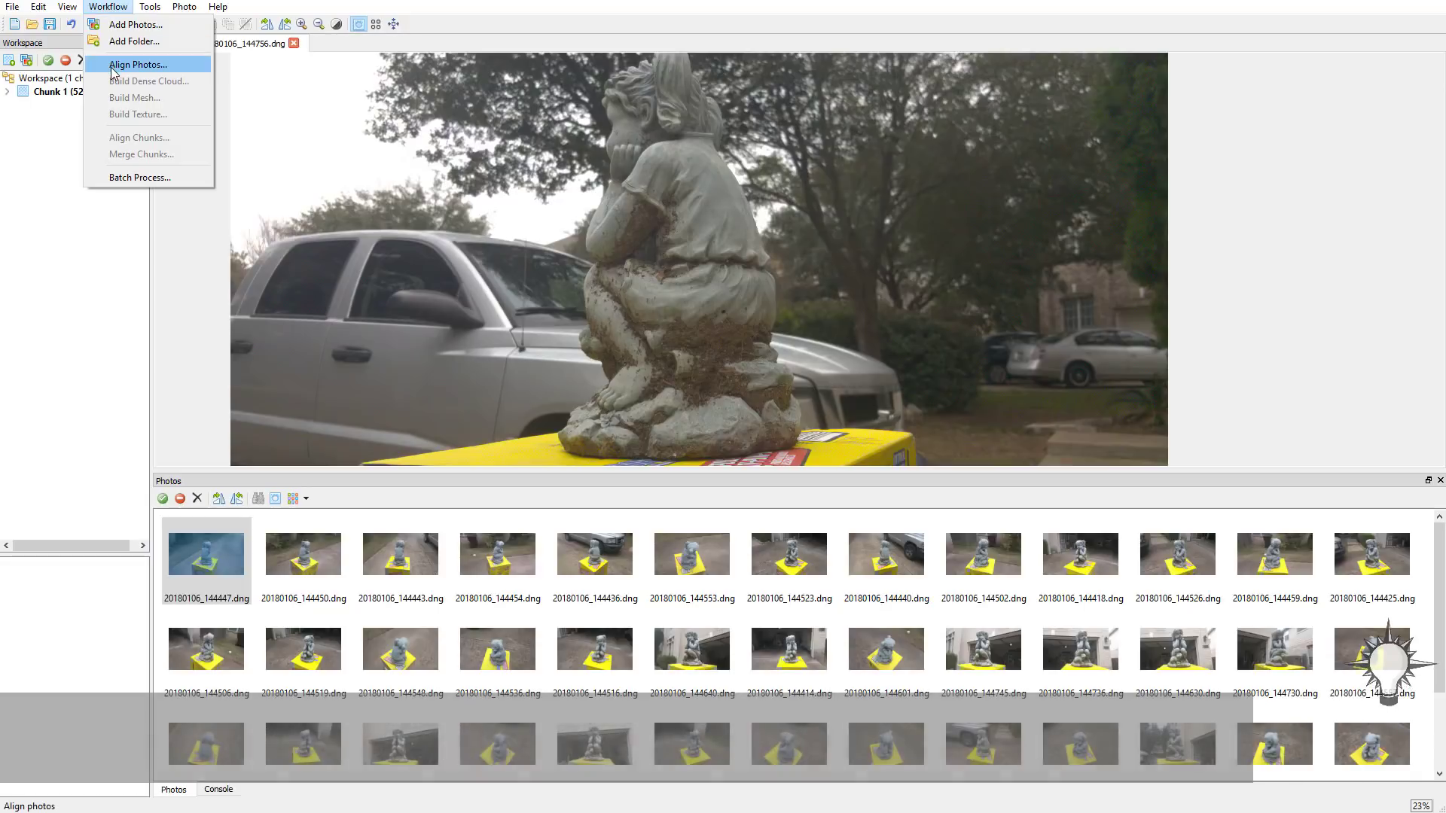
click(138, 65)
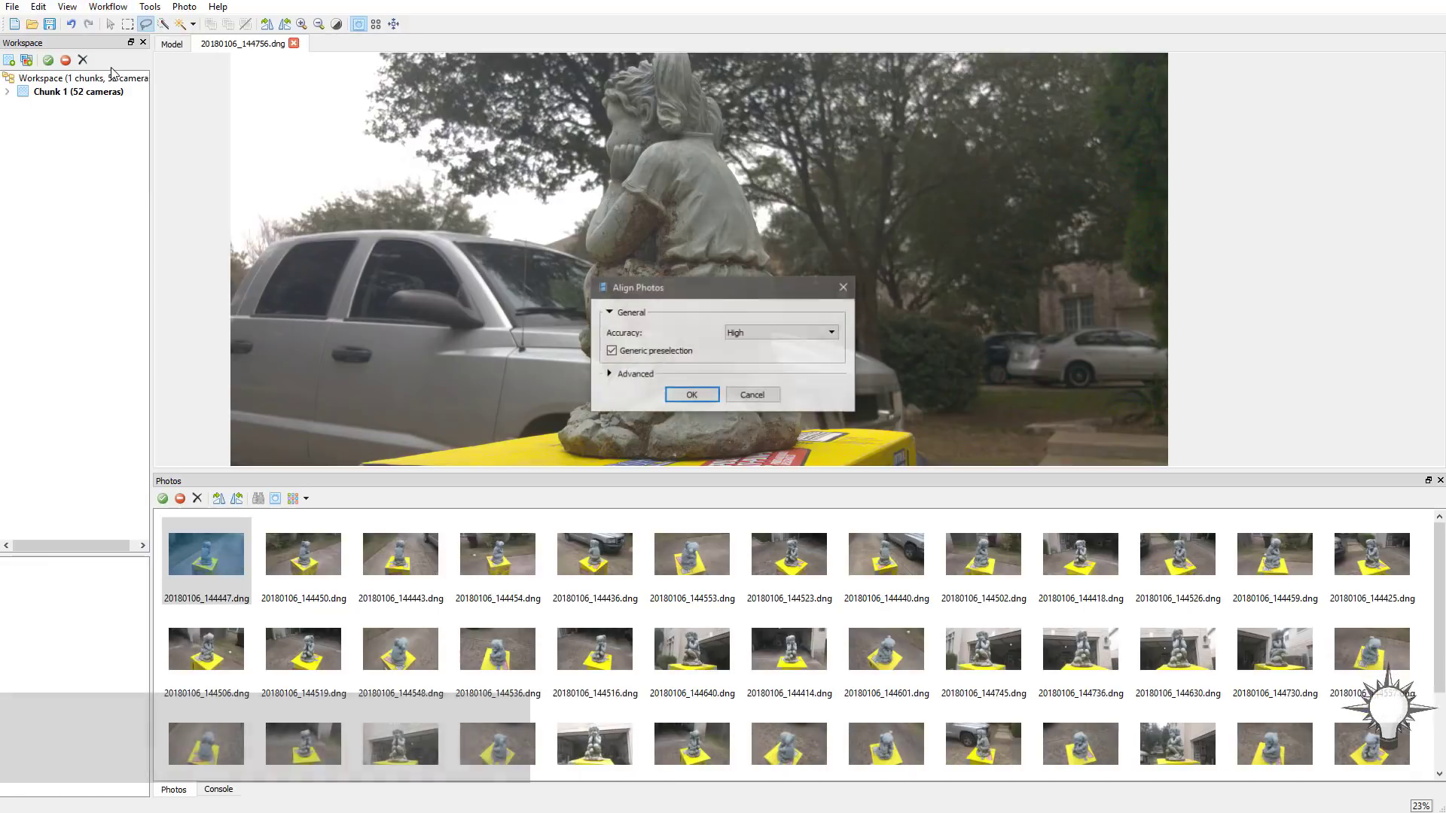
click(611, 374)
click(771, 334)
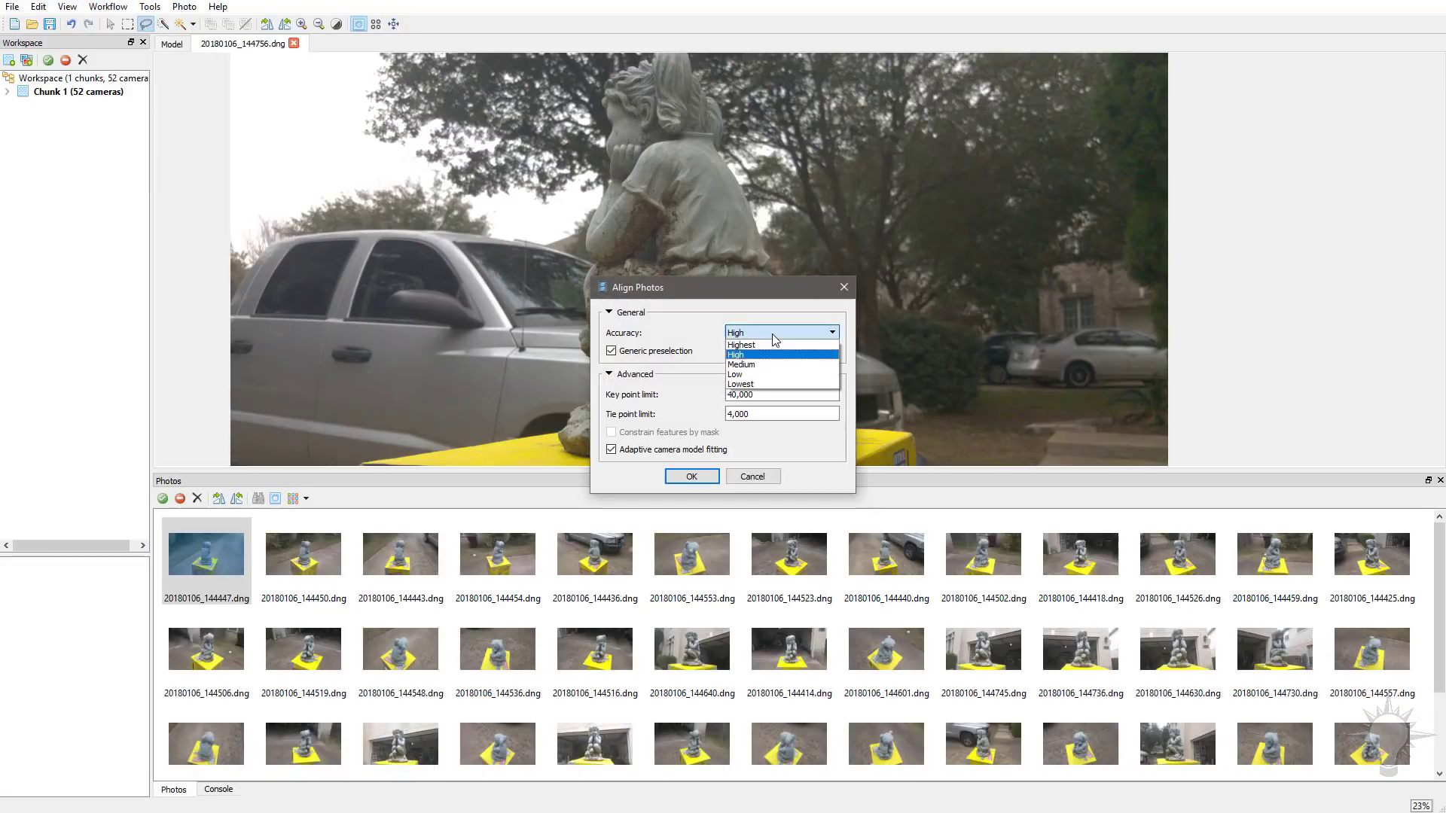
click(772, 355)
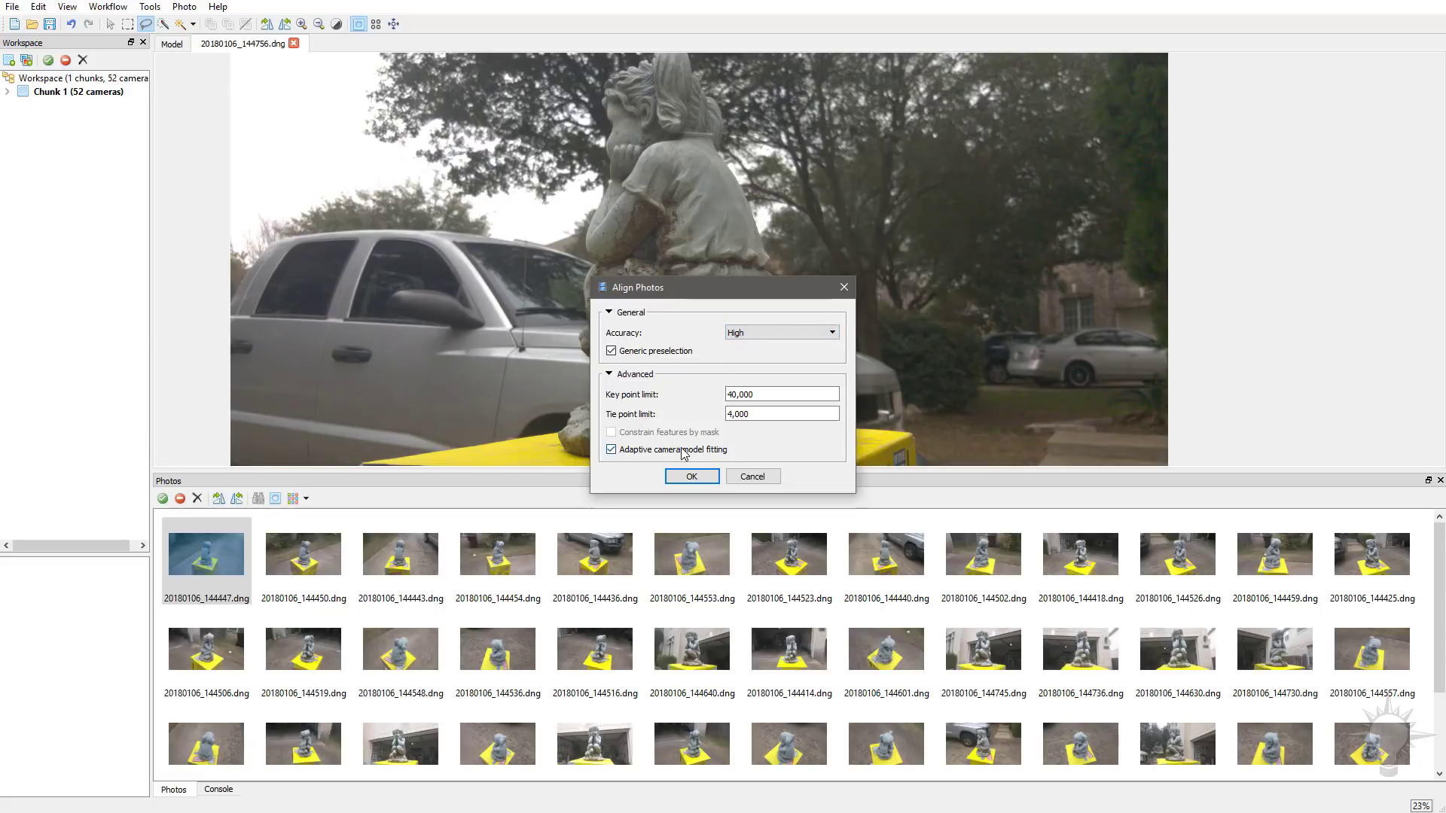
click(690, 476)
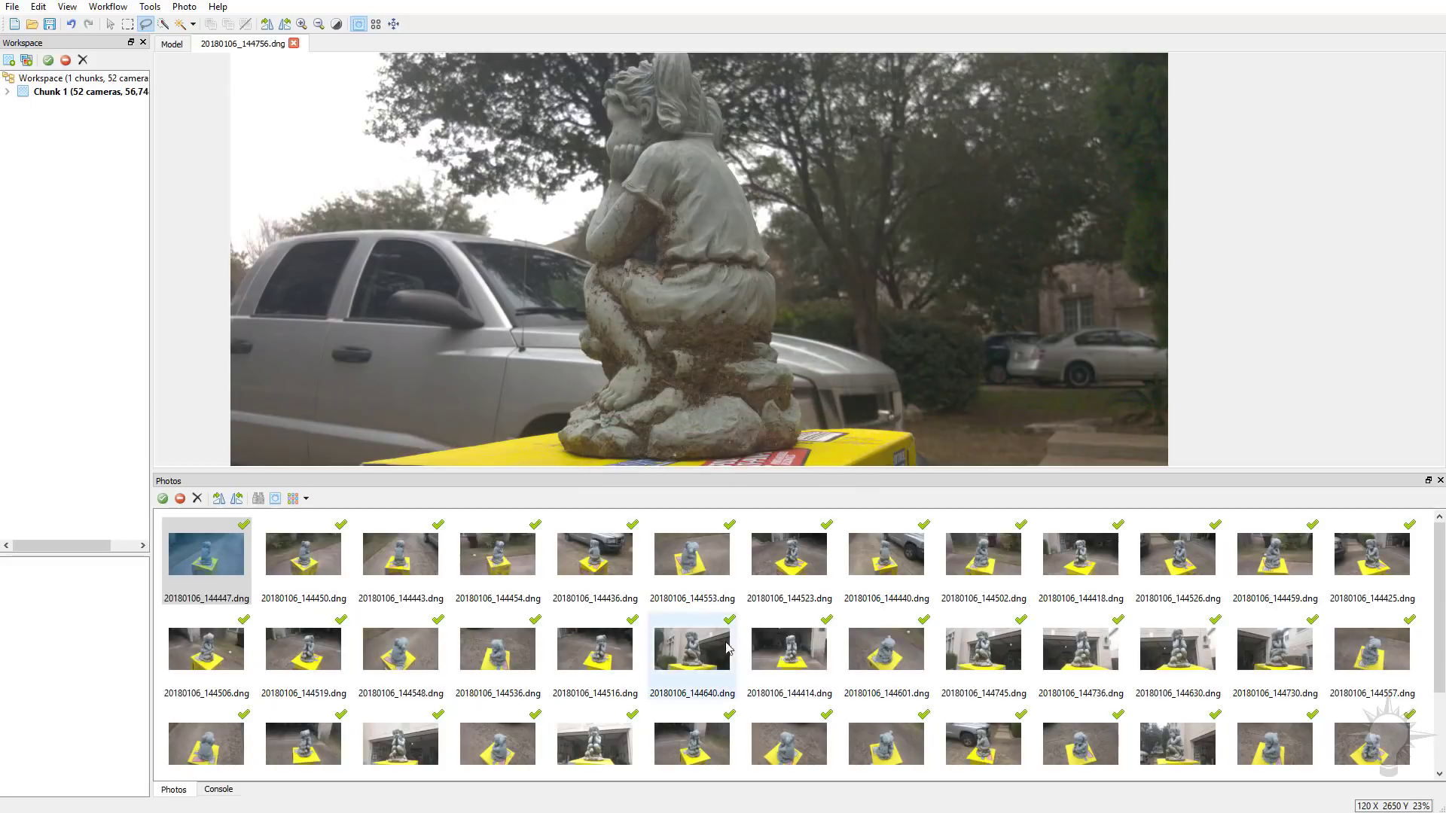
- Scroll through the photo list to confirm every photo shows as aligned
scroll(1236, 579, down, 1)
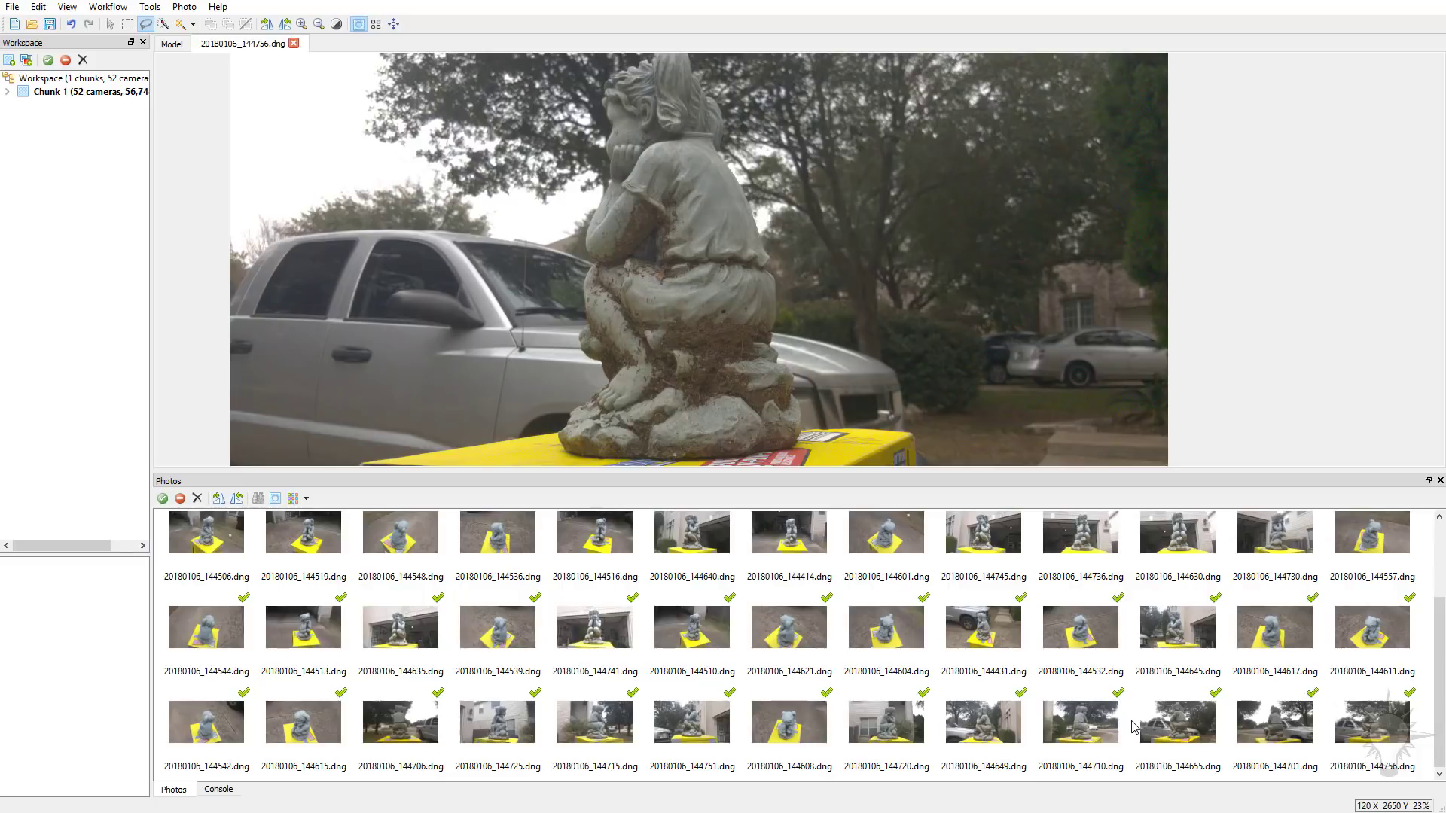
scroll(963, 694, up, 1)
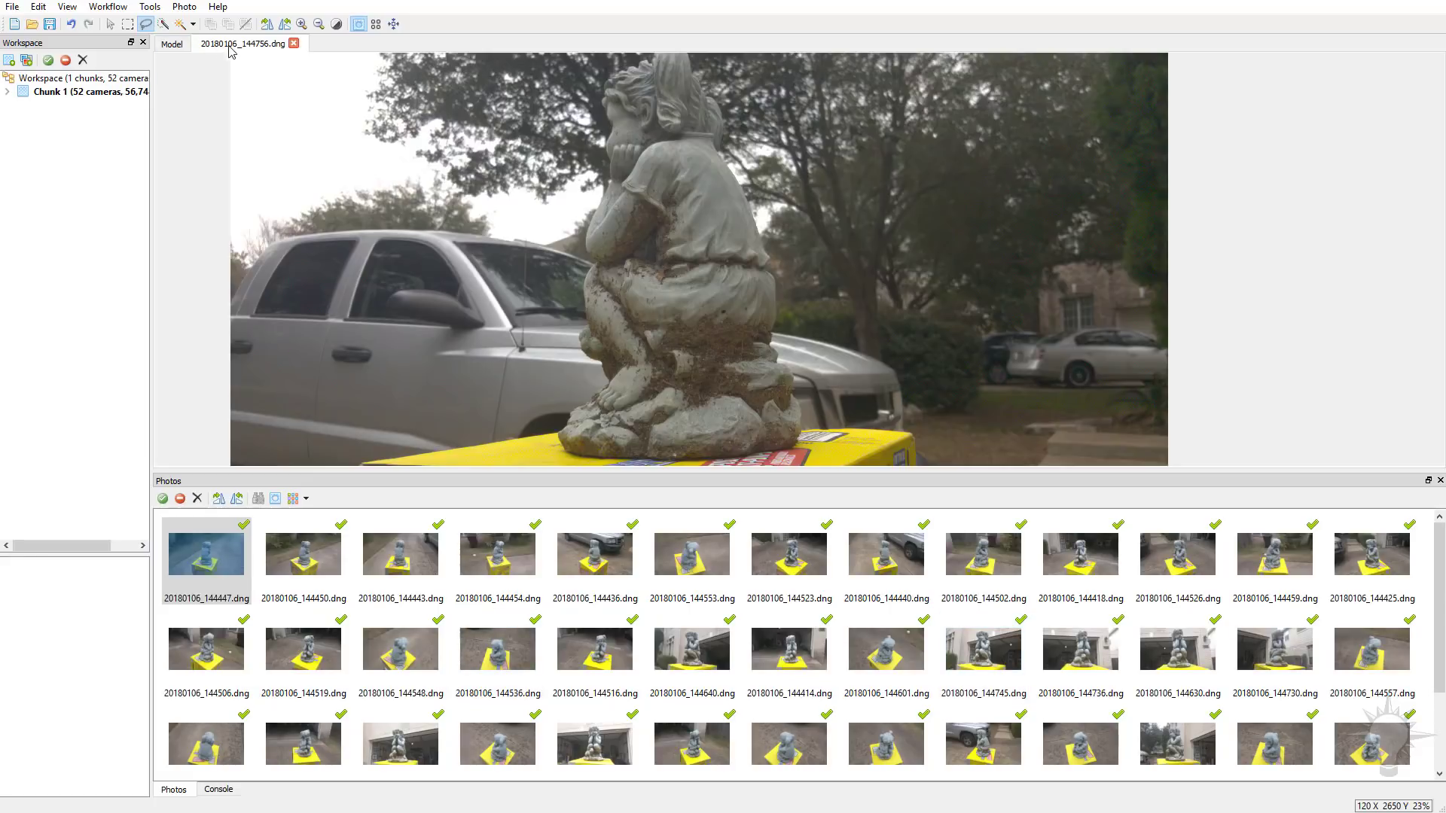
click(172, 47)
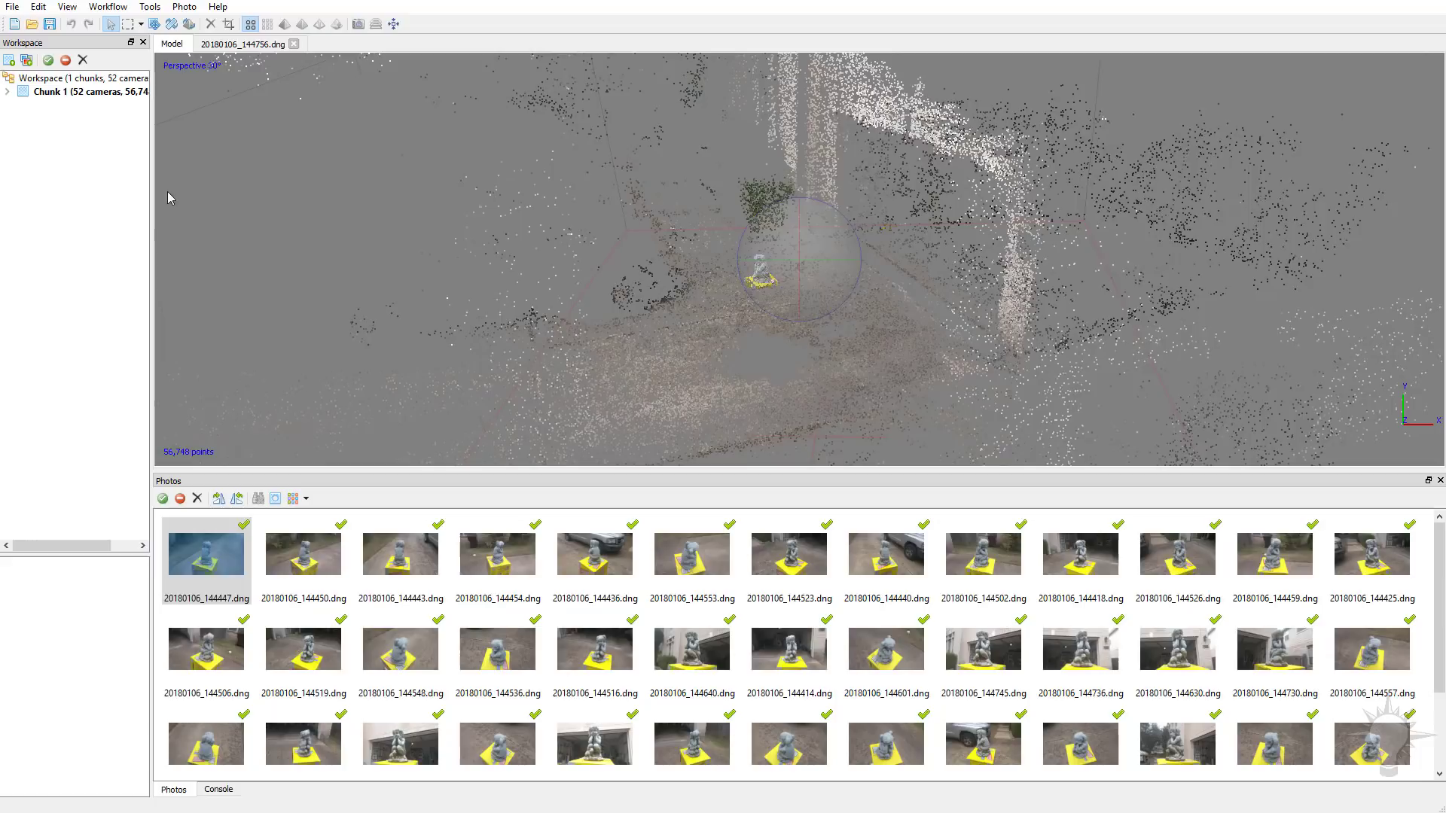
scroll(949, 226, down, 10)
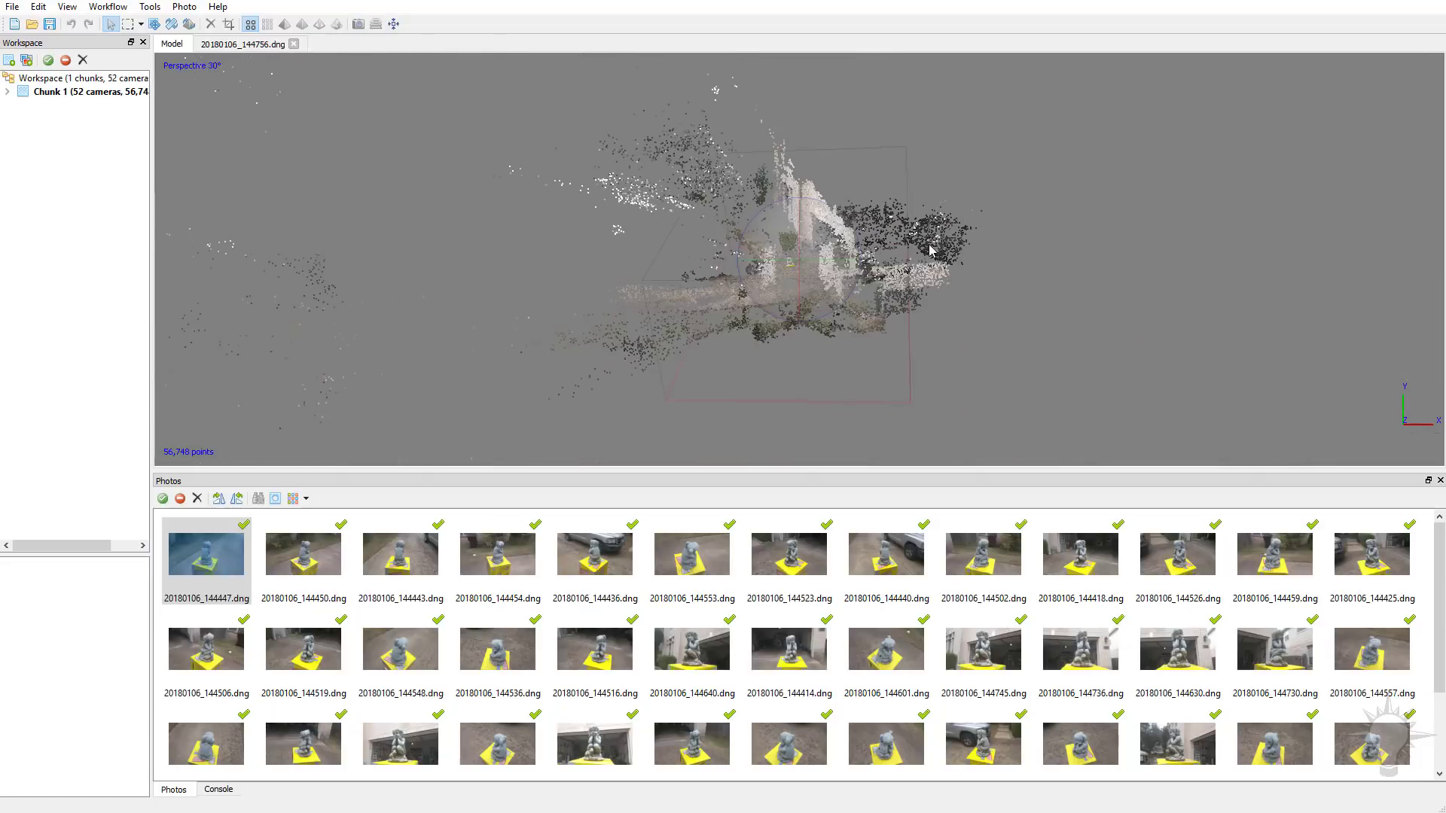
scroll(931, 255, down, 3)
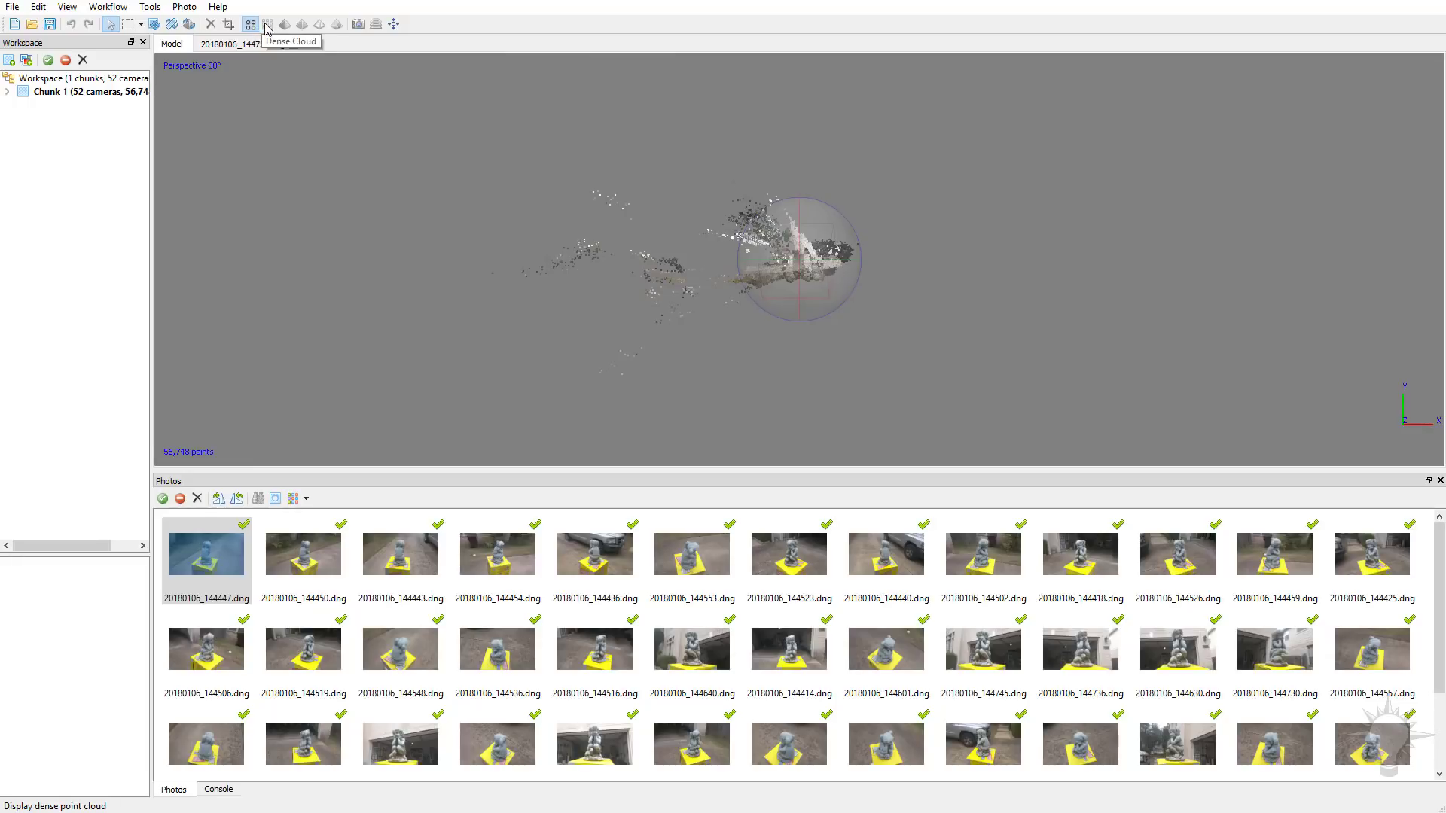
key(0)
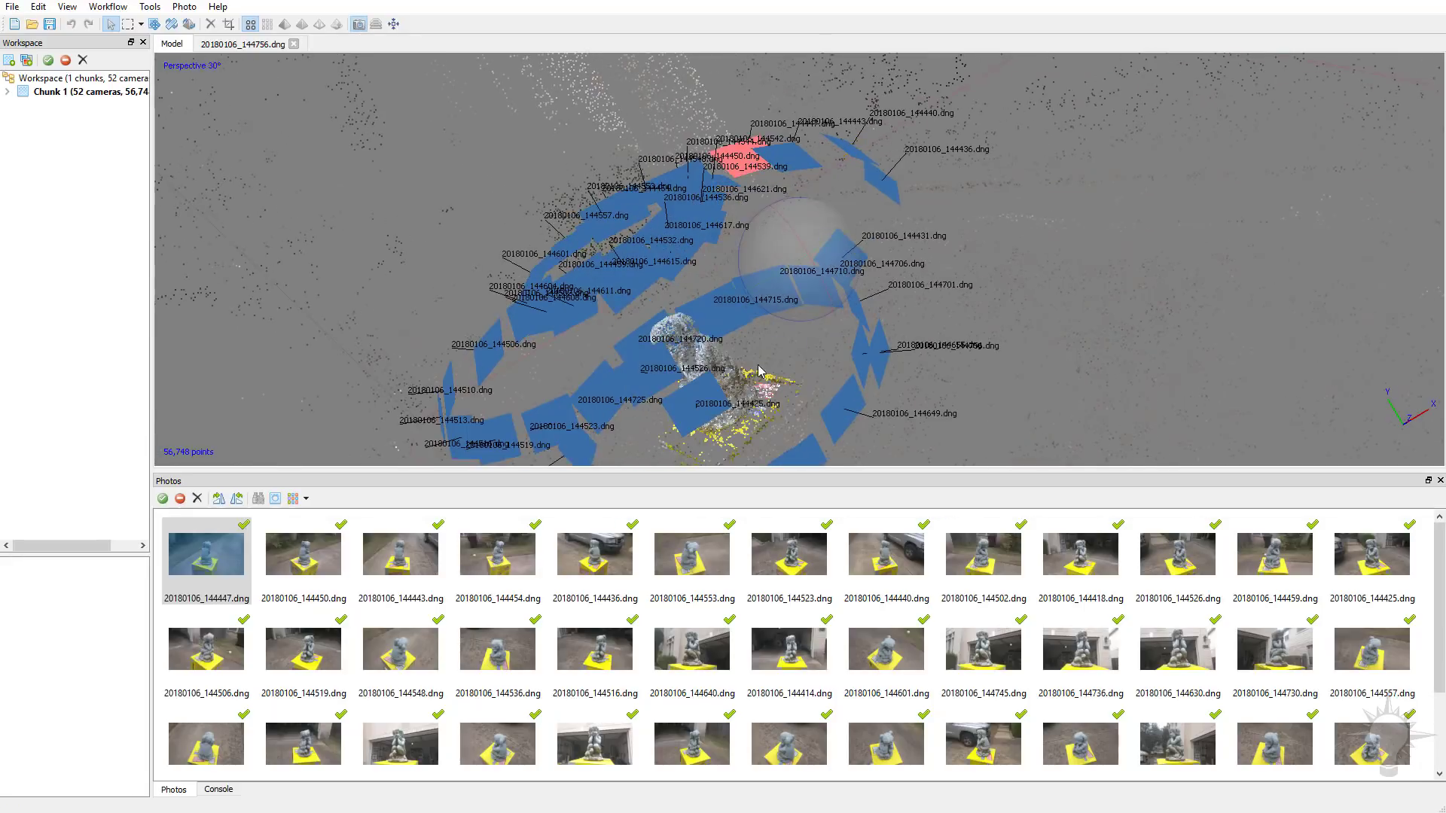
- Orbit in among the ring of aligned camera frames surrounding the statue's point cloud
drag(775, 336, 791, 230)
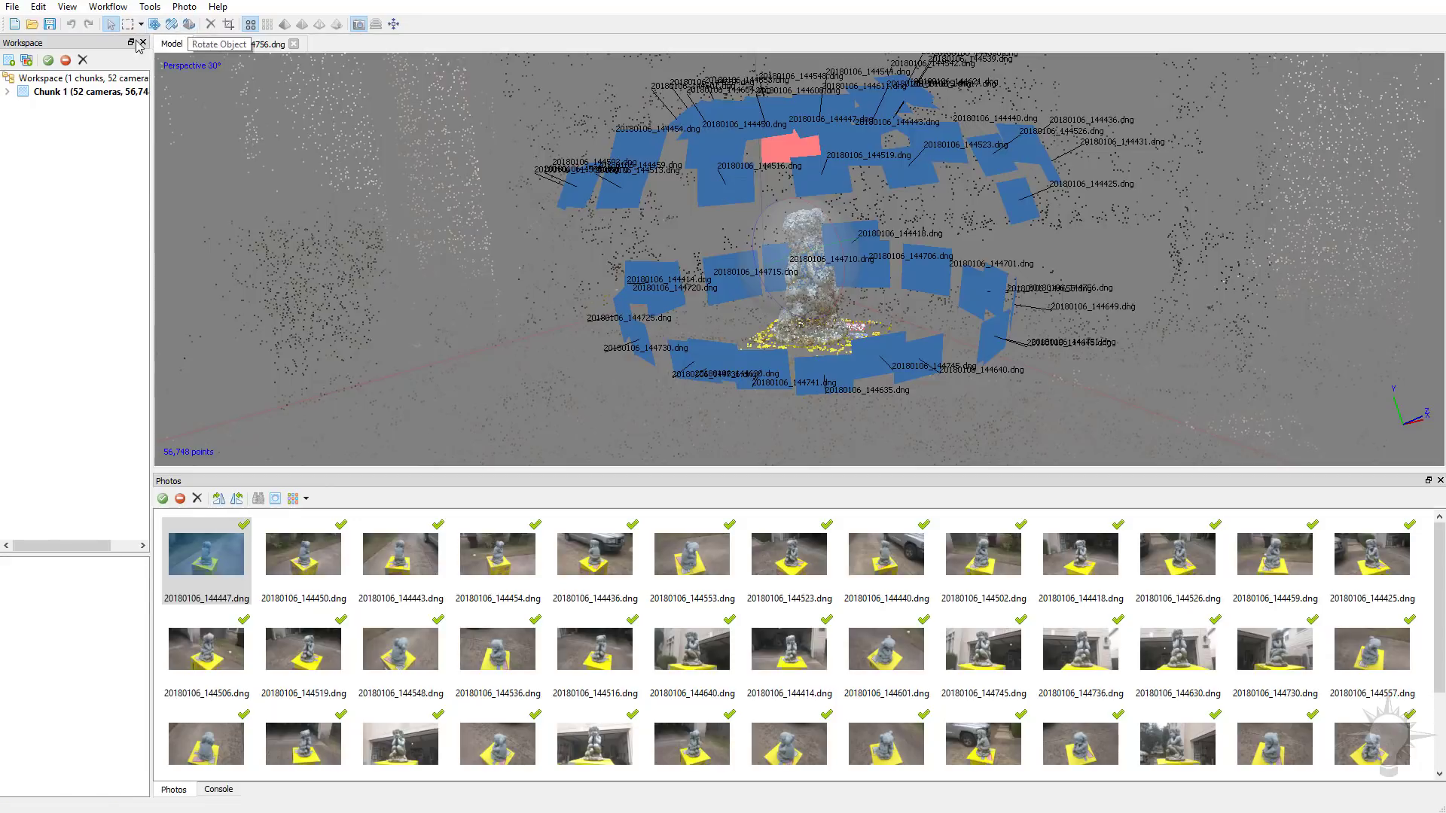
click(111, 24)
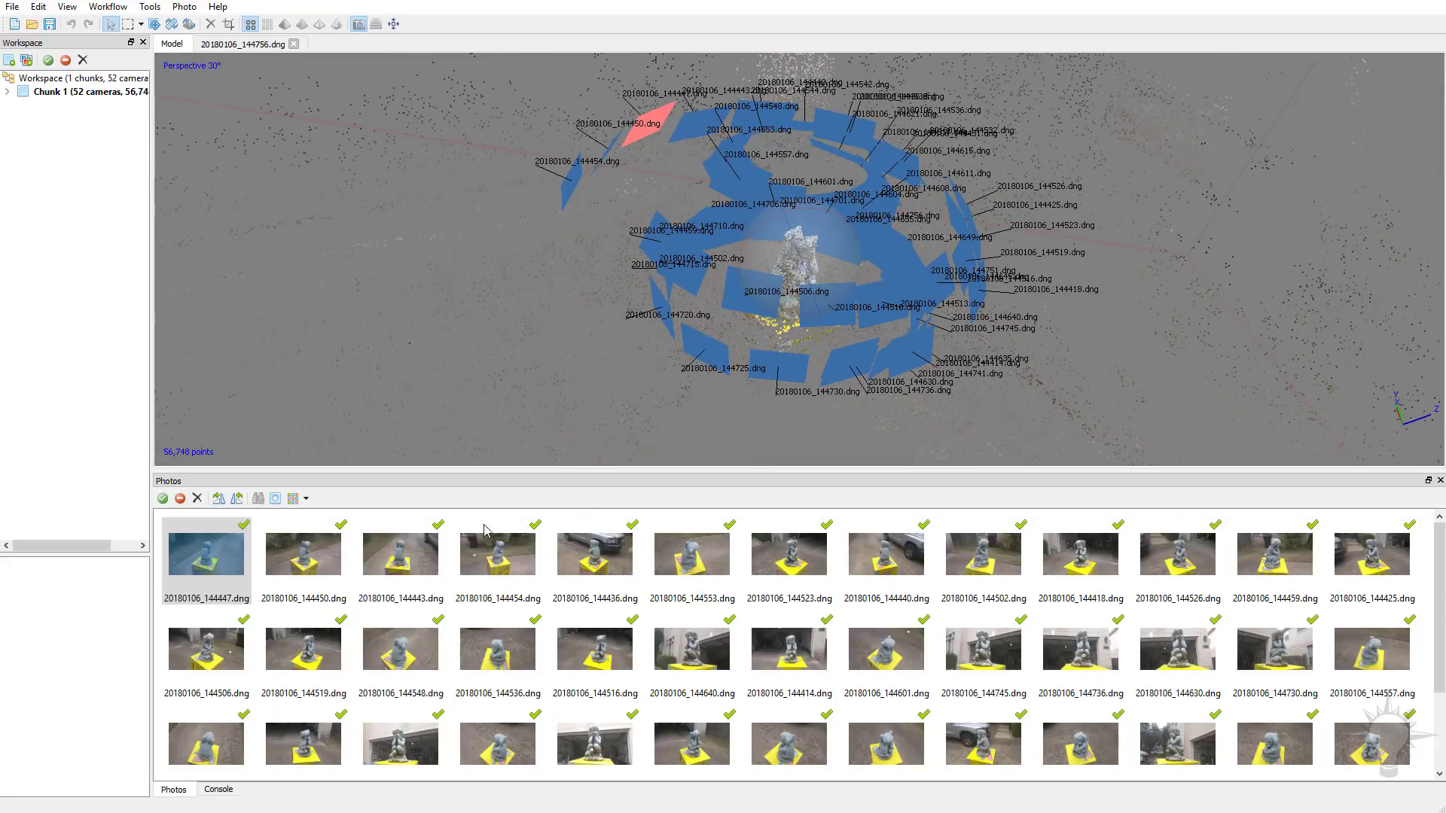
- Highlight the cameras of photo 144450 and another photo, deselect all, then tilt the camera ring
click(316, 561)
click(403, 568)
click(317, 571)
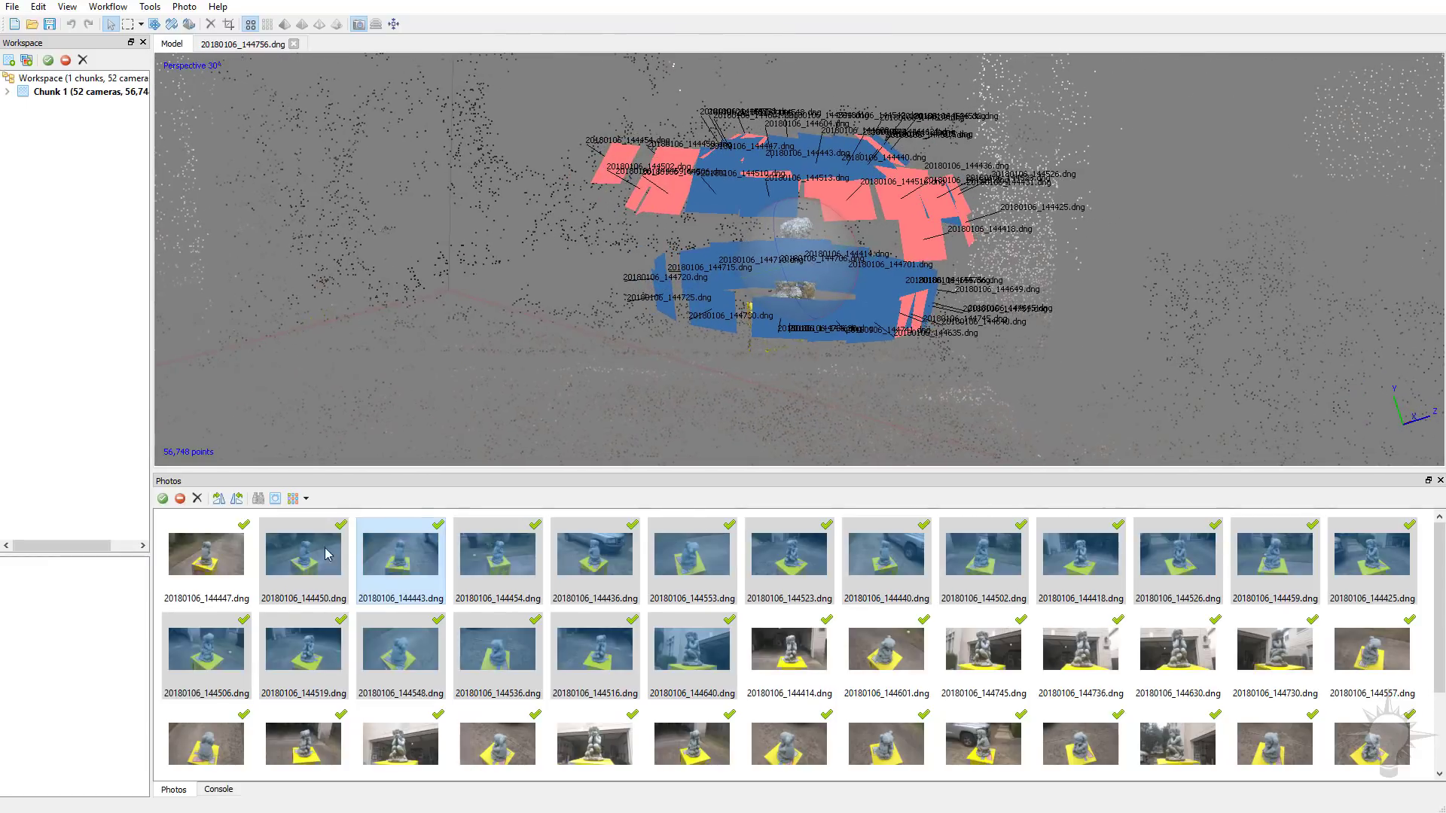
click(158, 542)
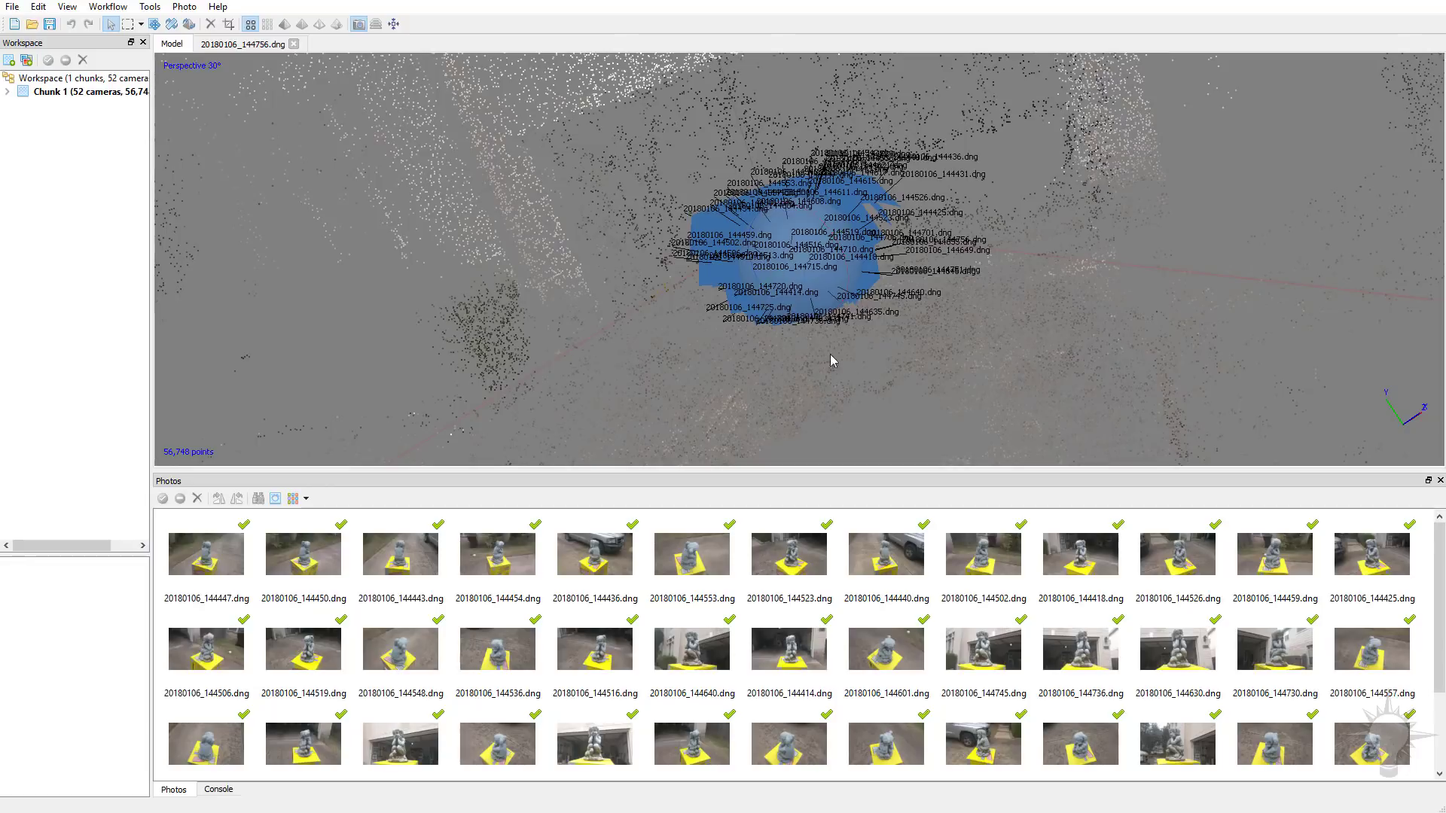
scroll(832, 362, up, 5)
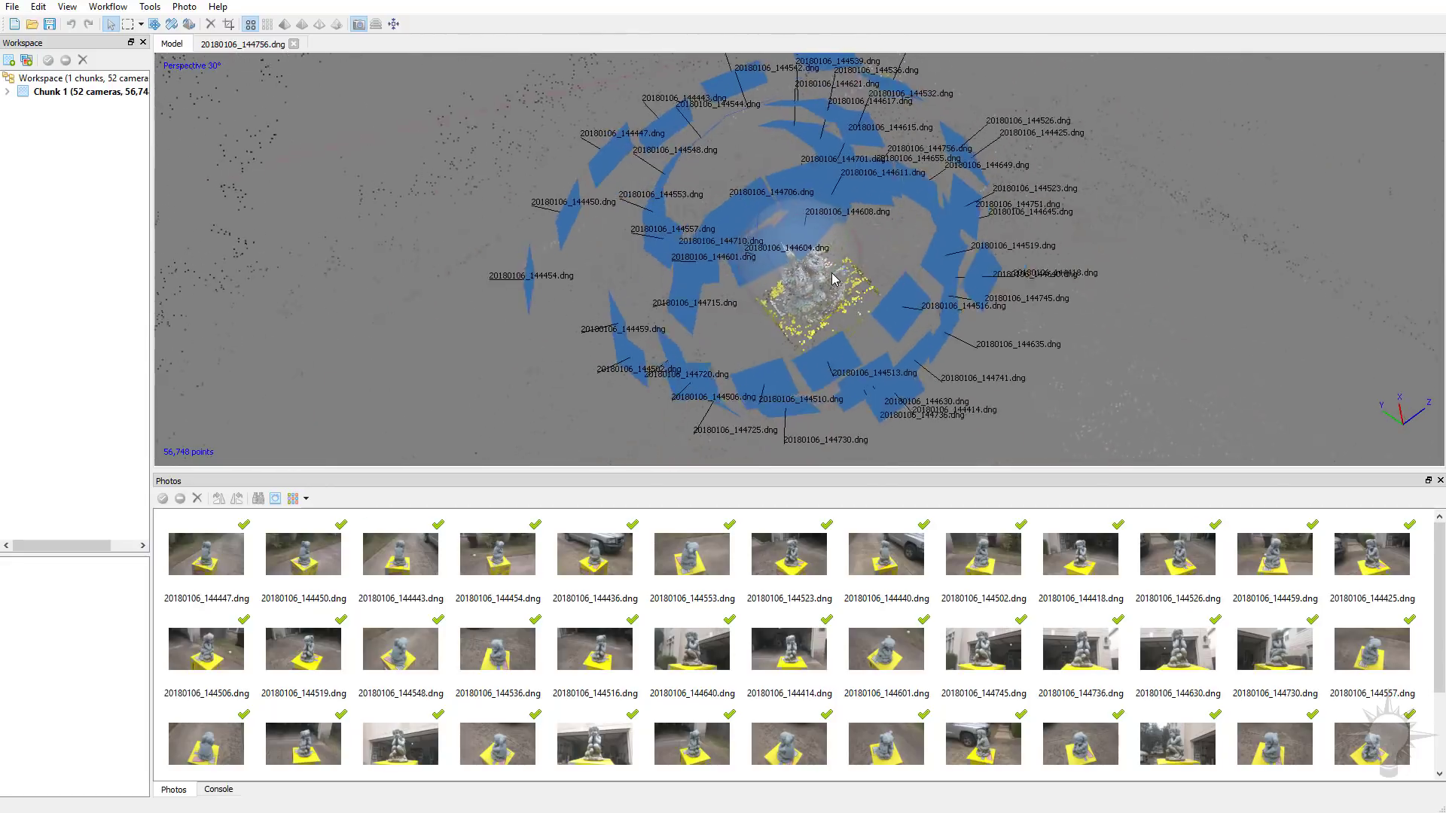
drag(834, 280, 866, 221)
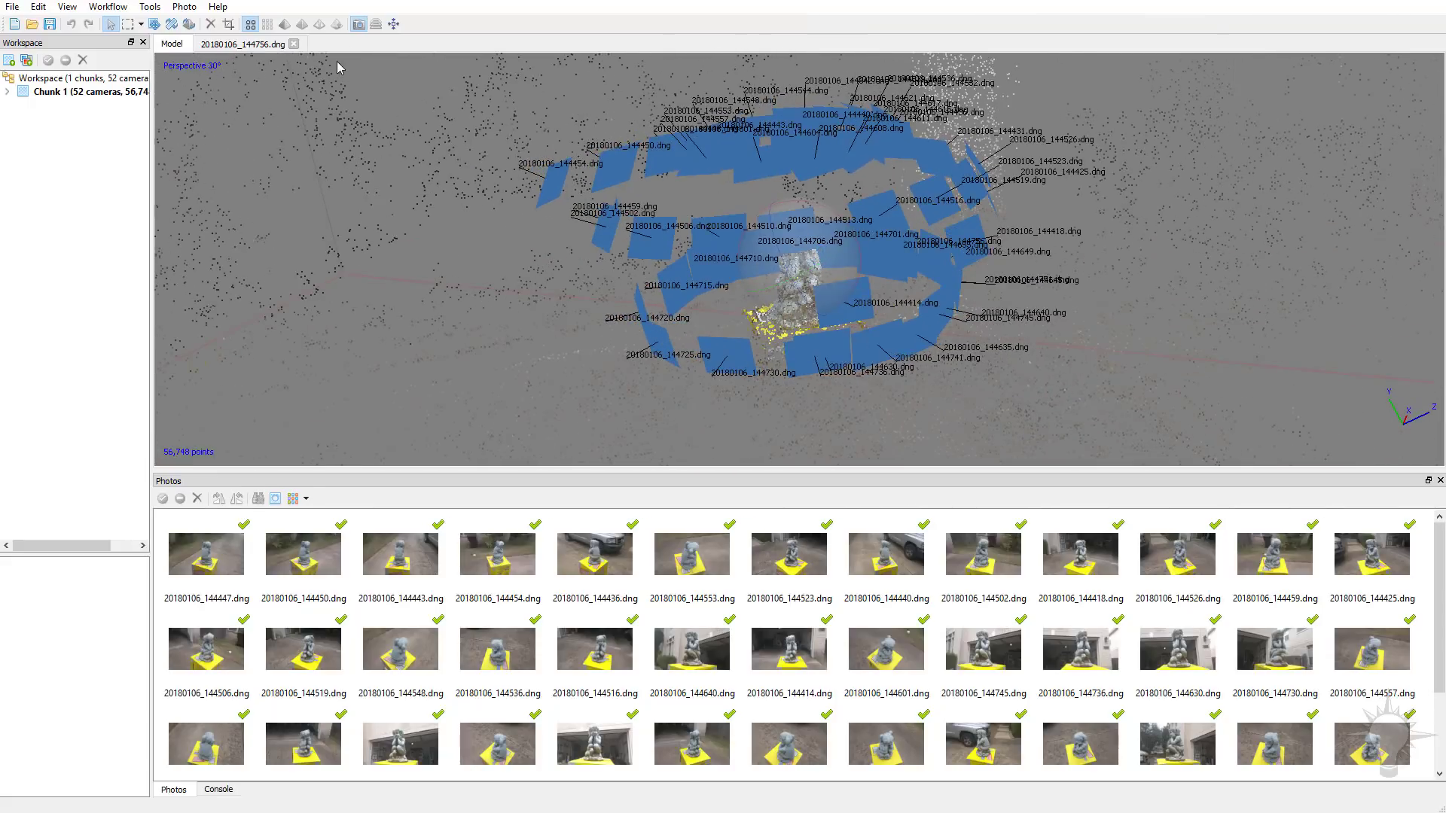
- Hide the cameras and orbit to an oblique close-up of the statue's sparse cloud
click(360, 25)
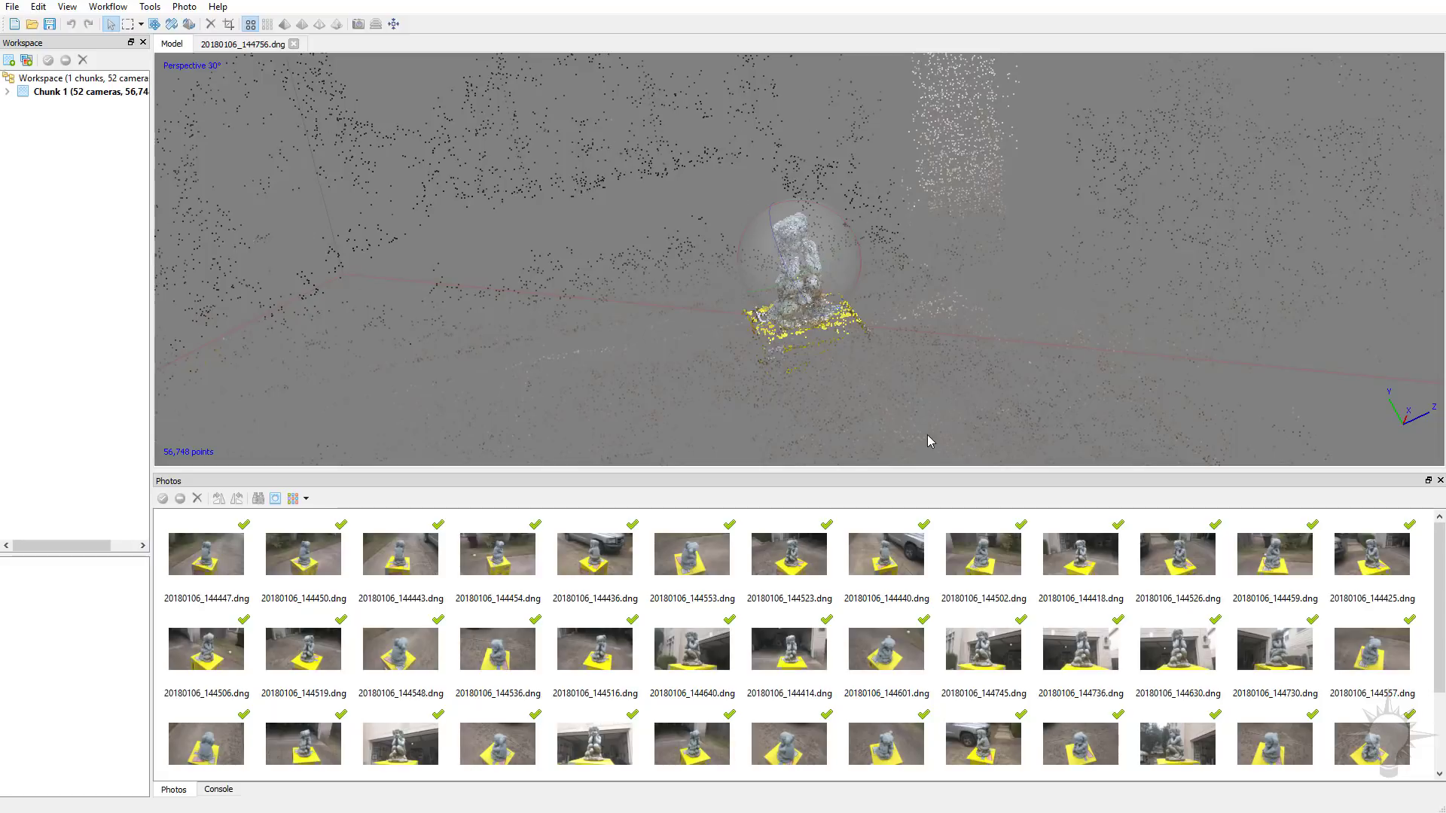
drag(810, 188, 917, 304)
scroll(917, 304, up, 10)
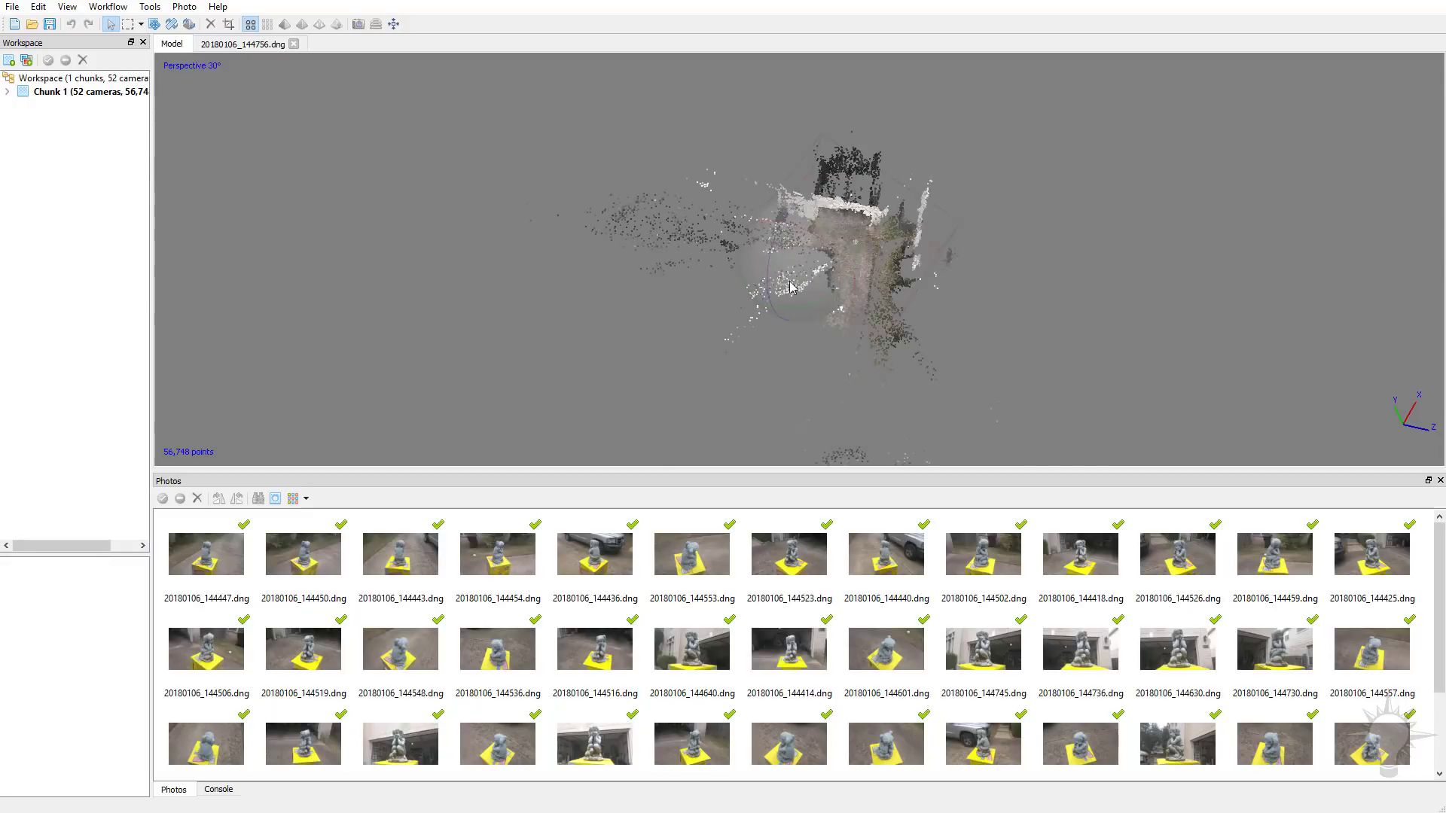
drag(610, 349, 759, 419)
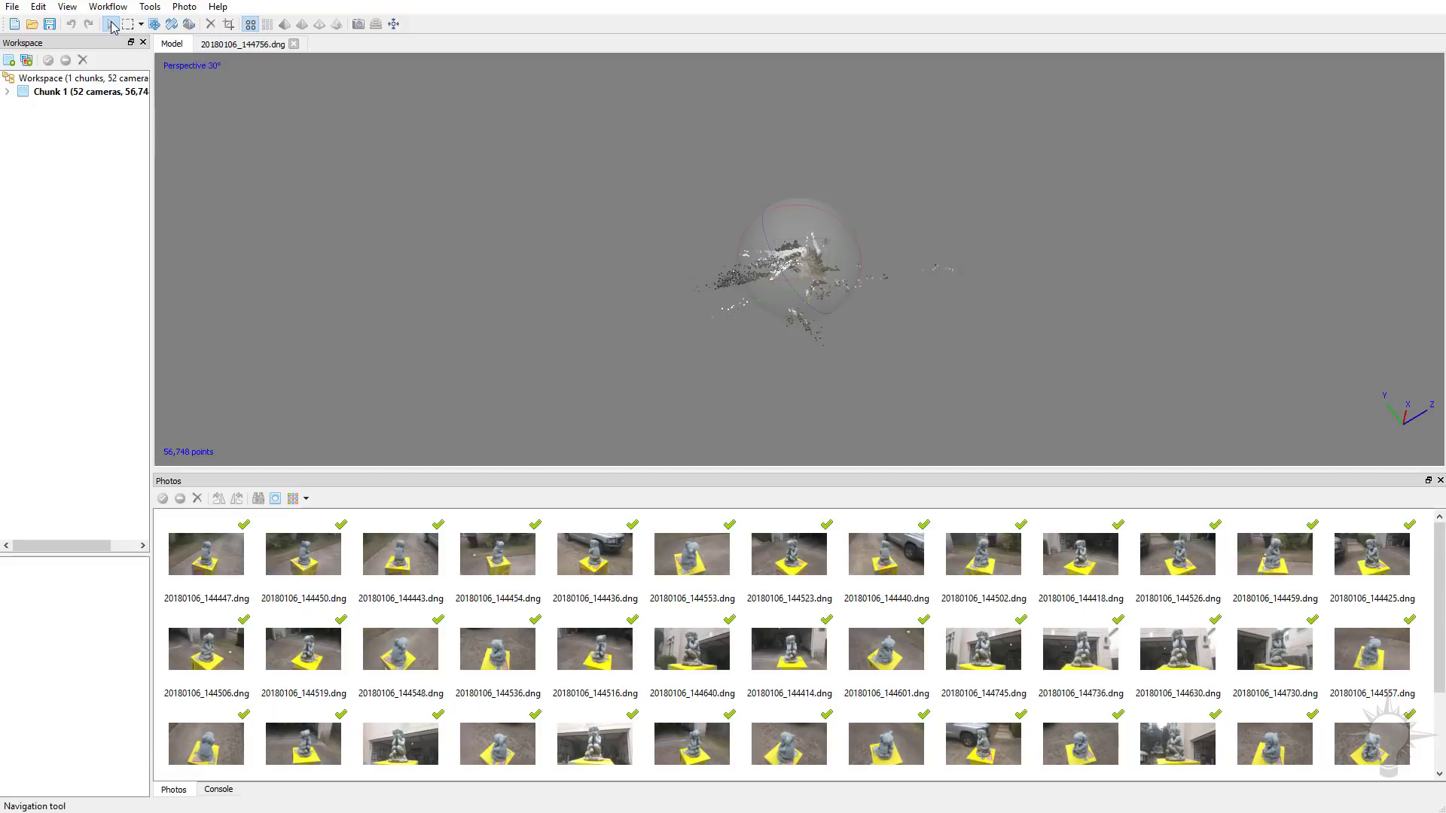
- With free-form selection, lasso and delete 3,553 stray points around the statue
click(141, 24)
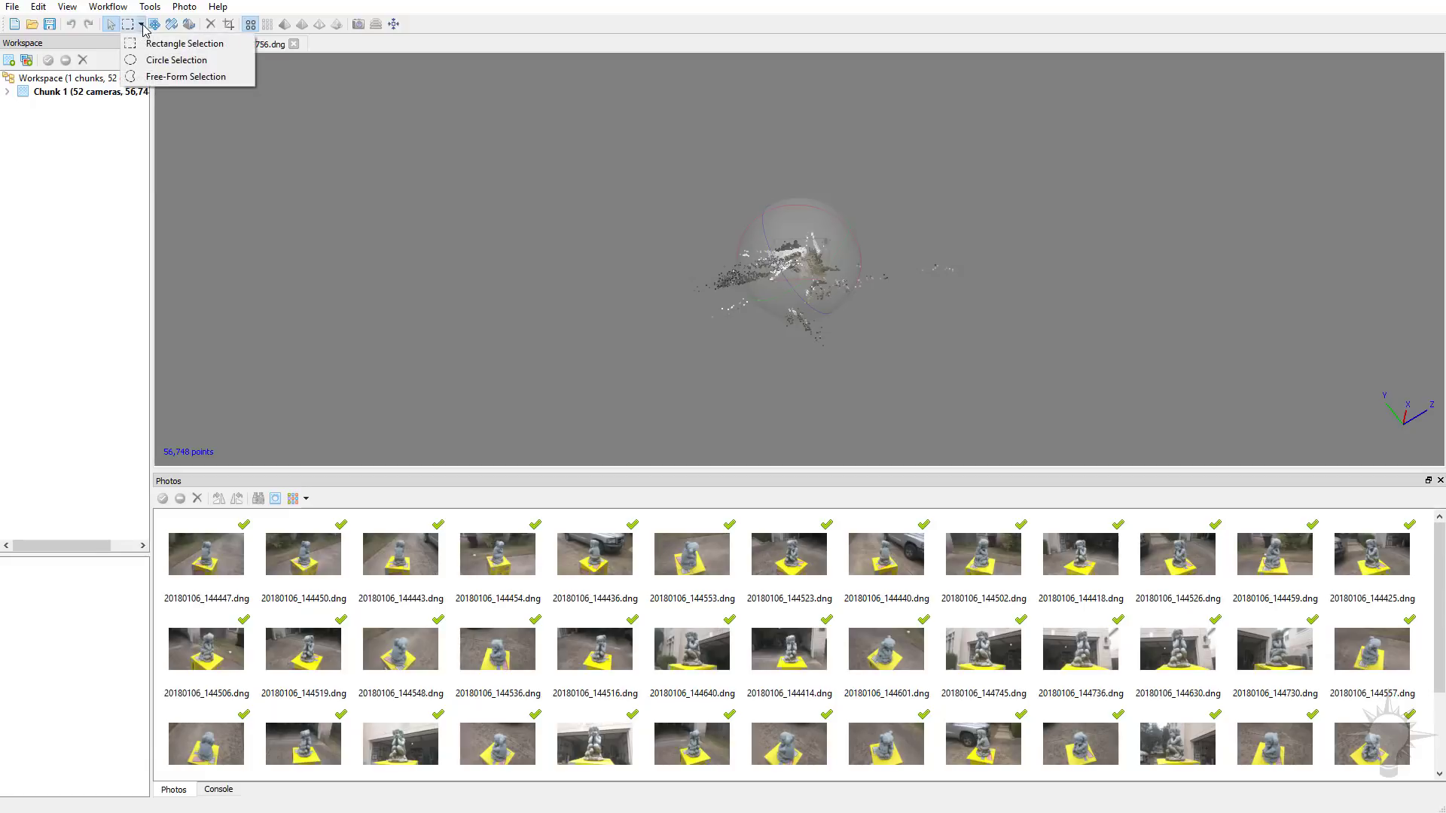
click(148, 70)
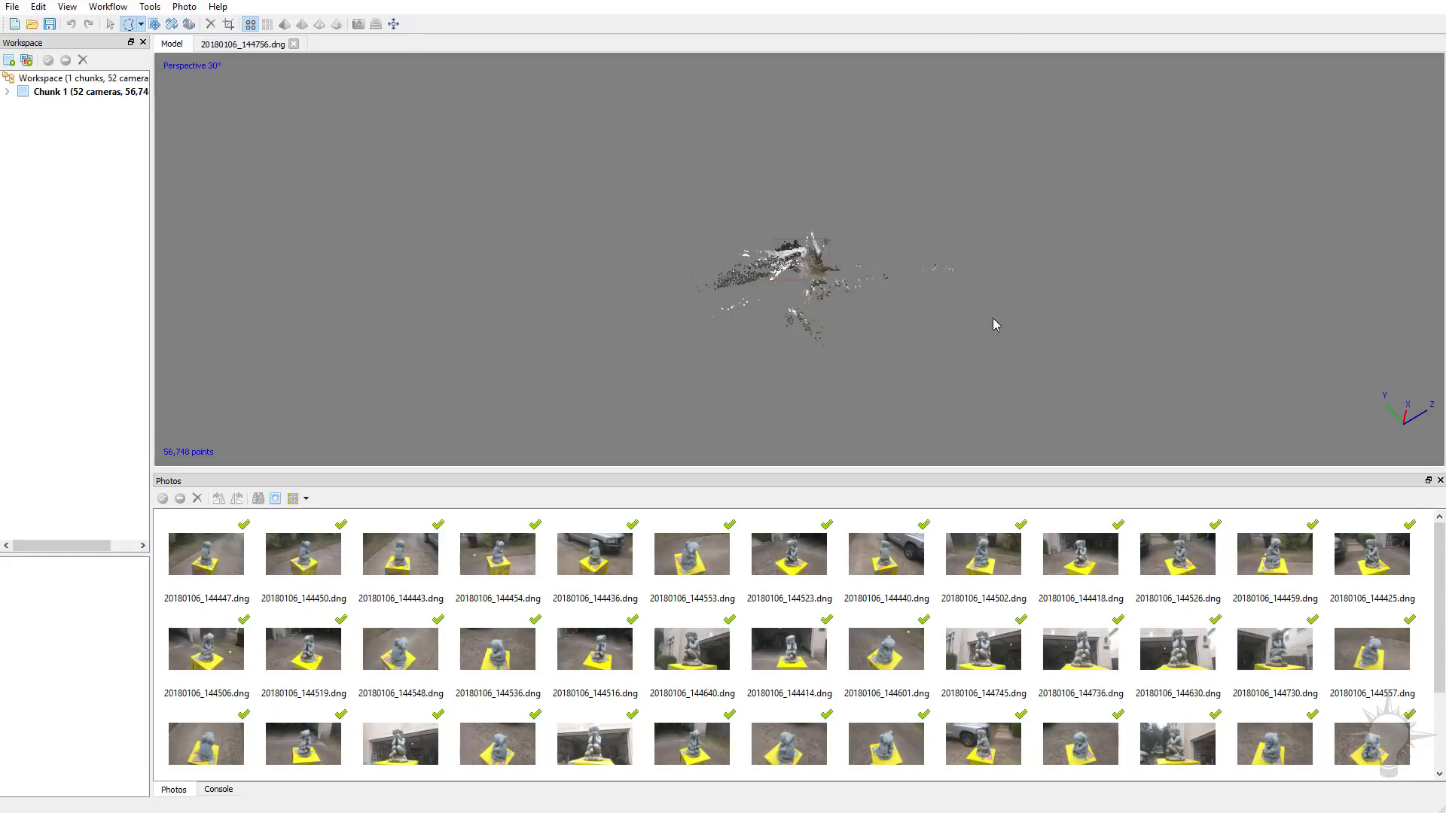
click(110, 24)
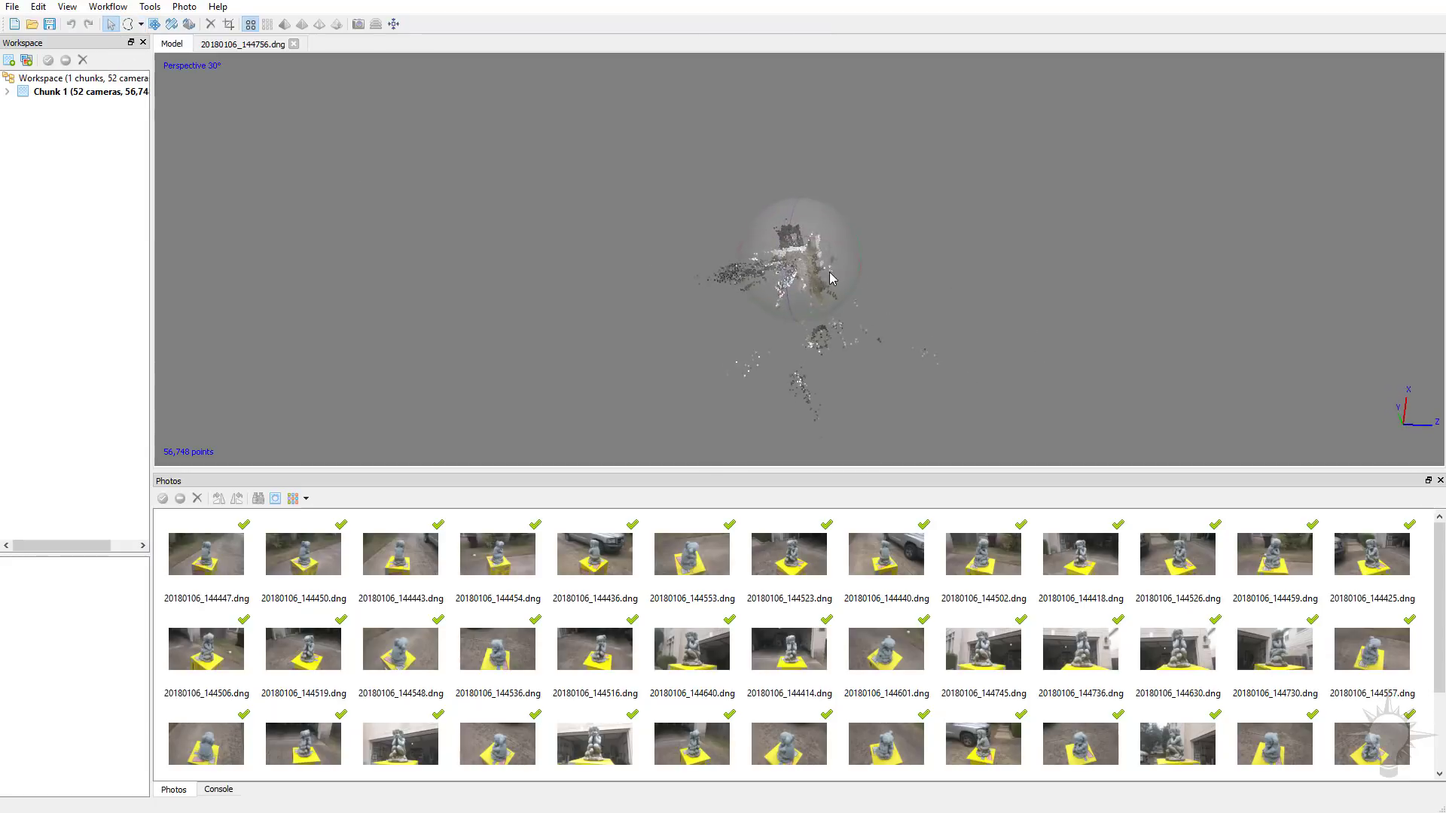
drag(831, 279, 811, 290)
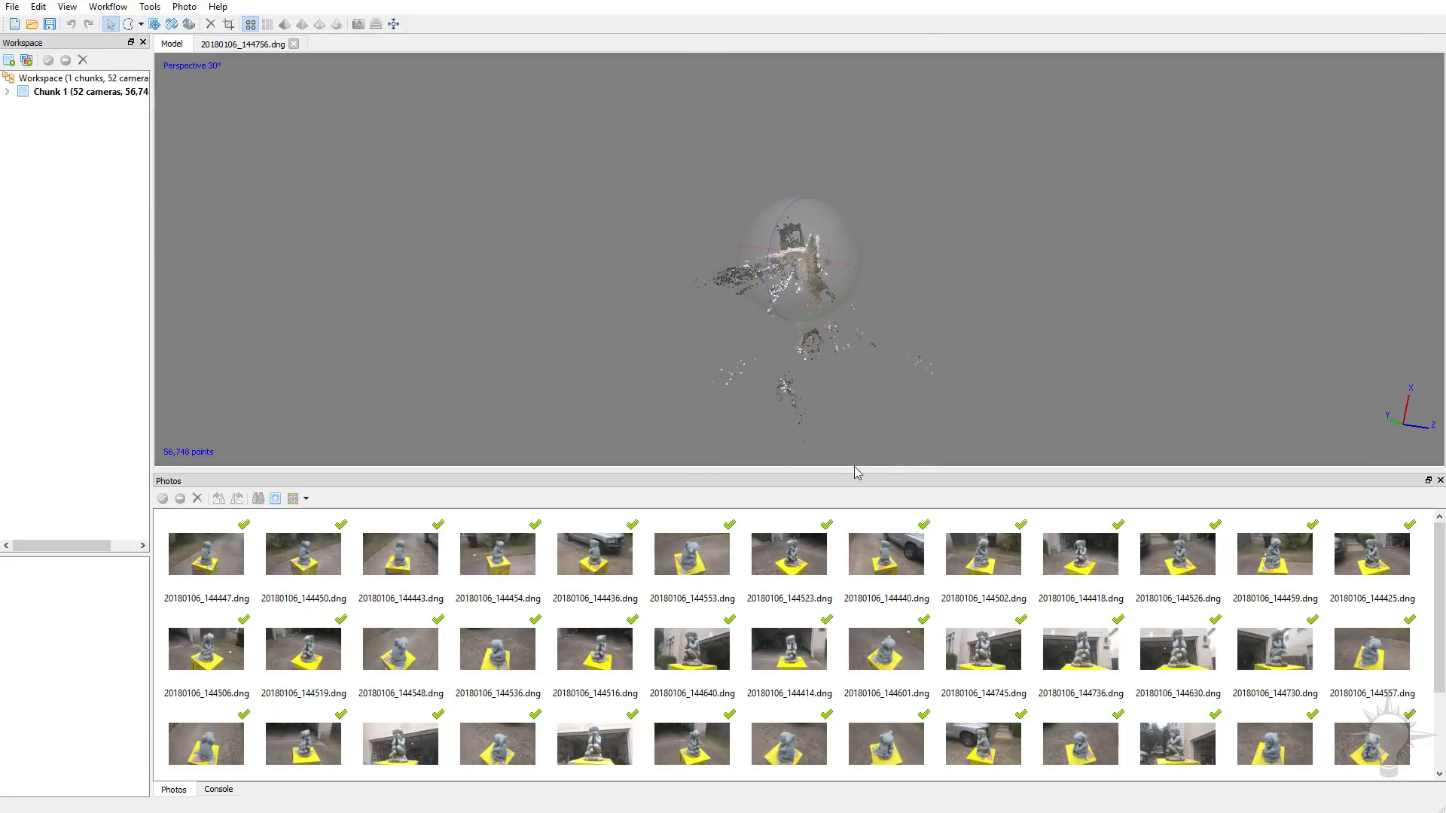
drag(839, 403, 841, 389)
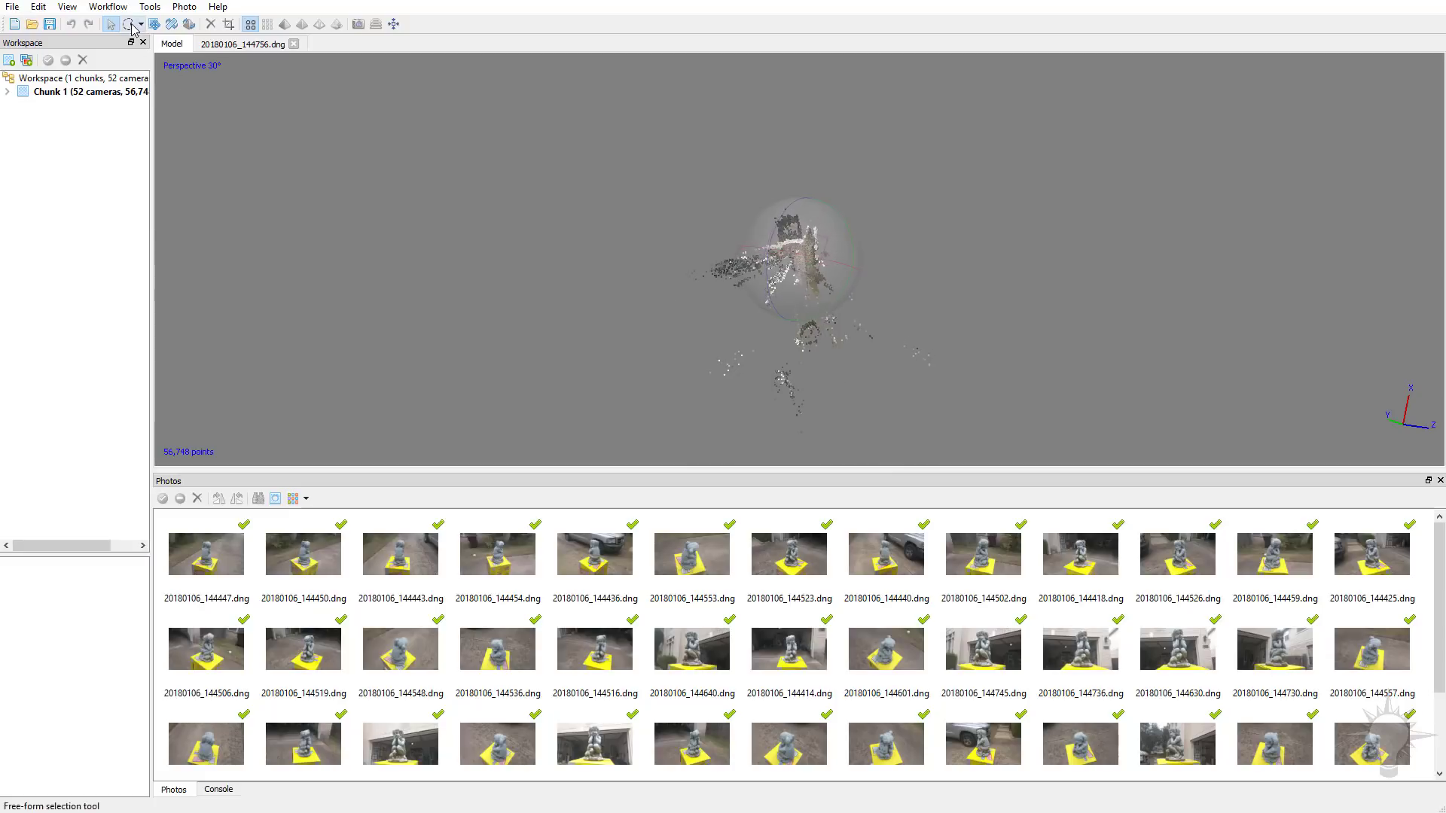
click(128, 23)
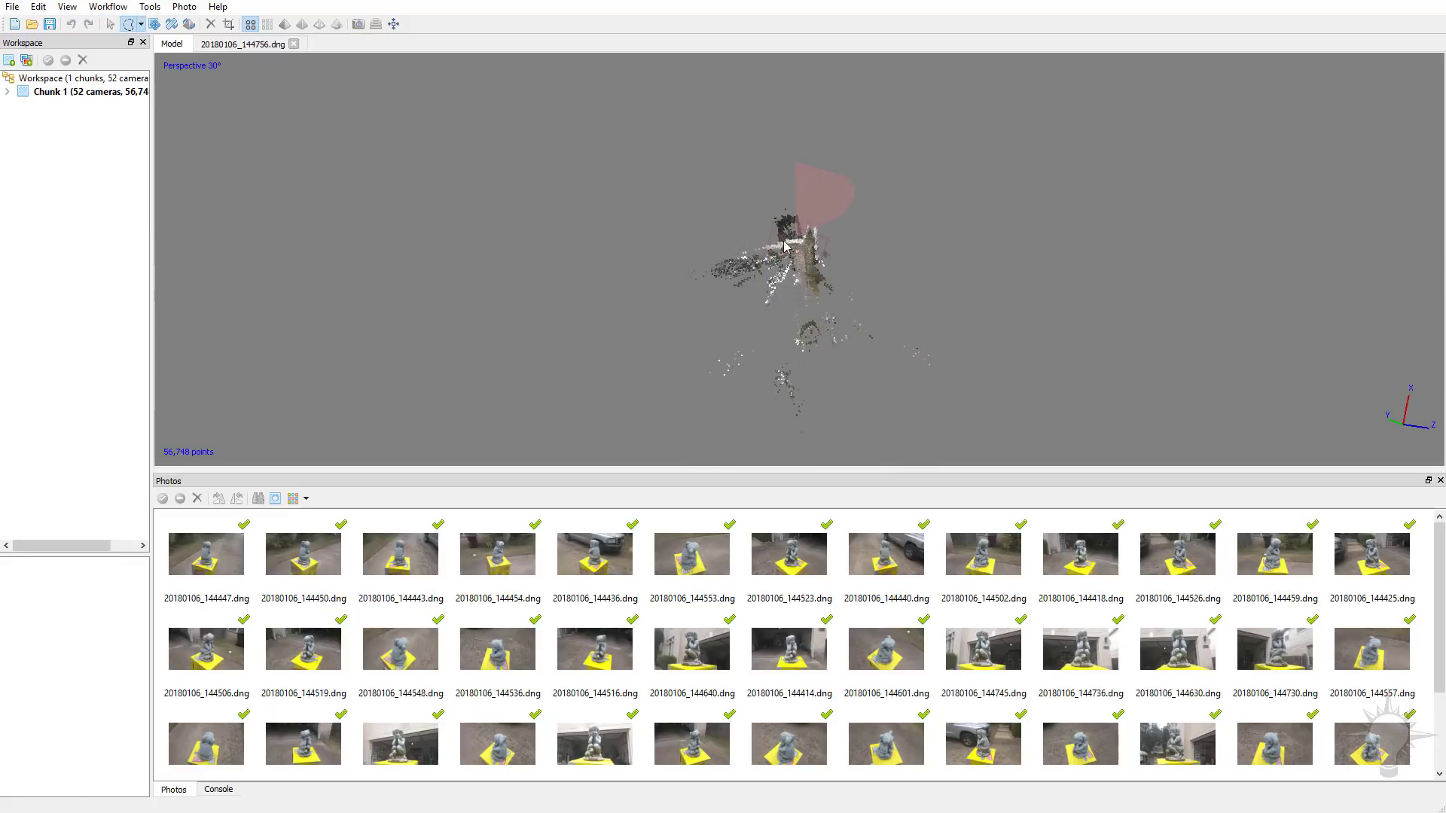
drag(963, 426, 681, 205)
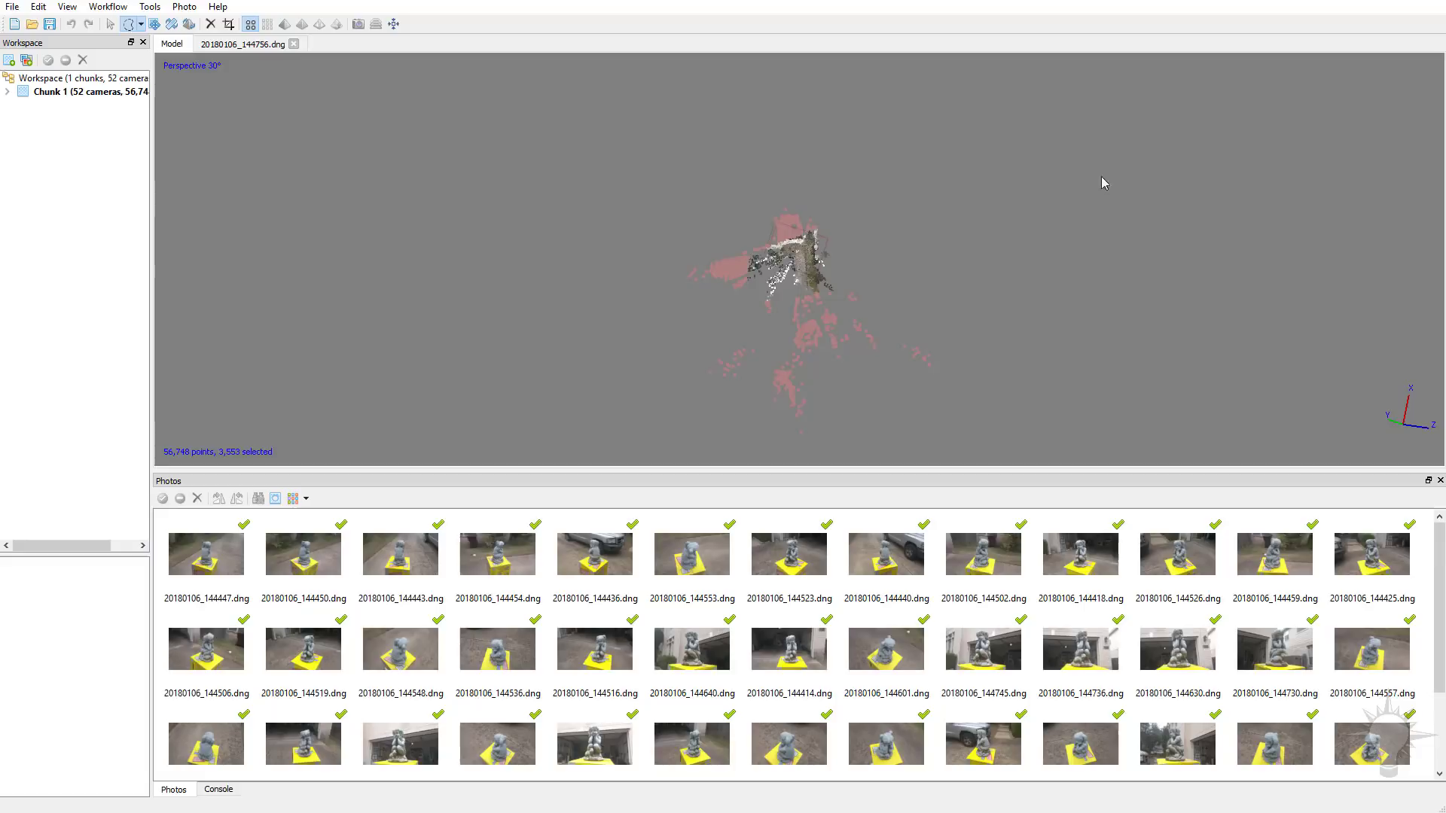
key(Delete)
- Lasso and delete the surrounding background points and remaining strays near the statue
scroll(808, 261, up, 4)
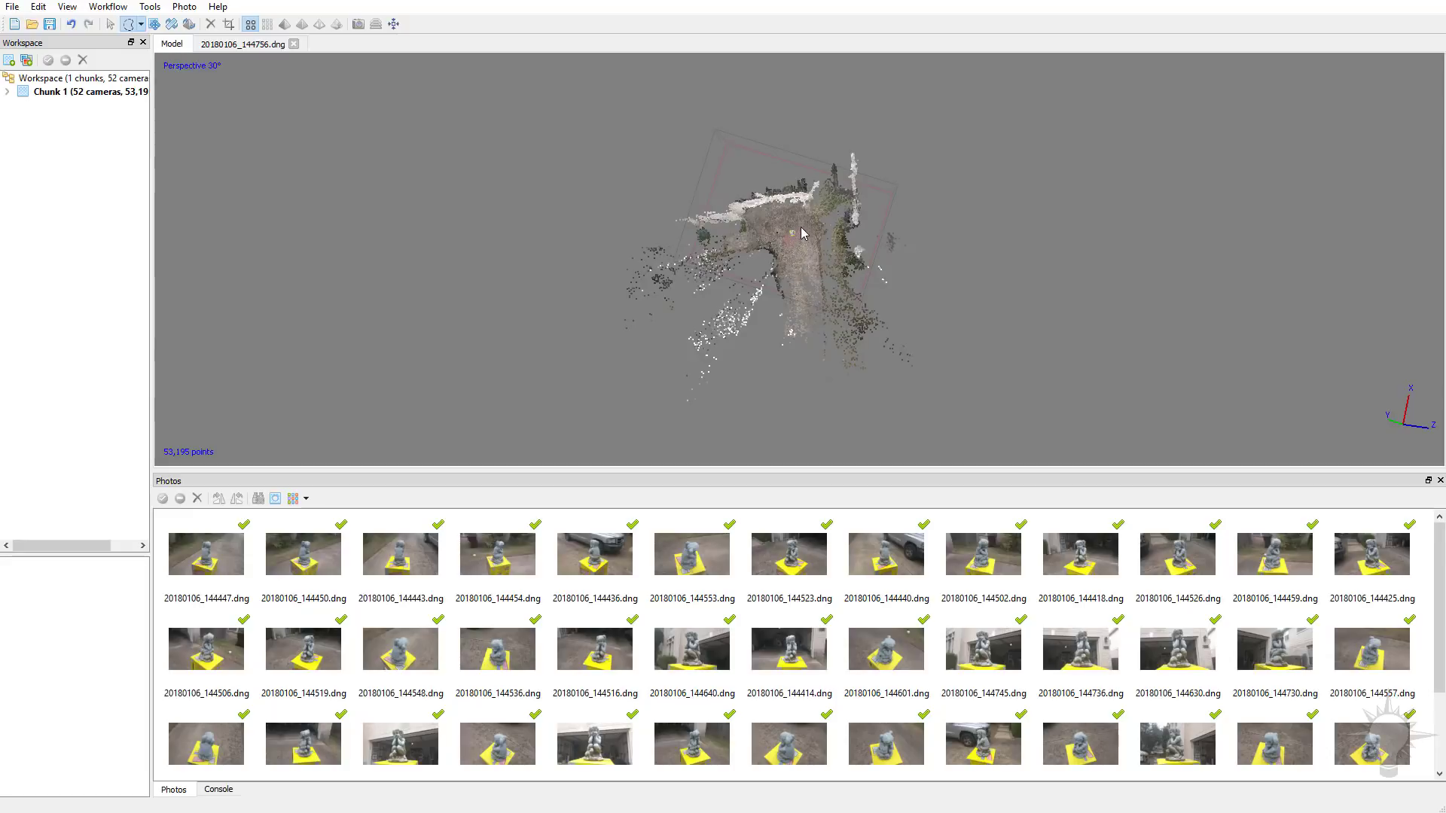
mouse_move(803, 234)
mouse_down()
mouse_move(799, 182)
mouse_move(906, 146)
mouse_move(1004, 326)
mouse_move(880, 462)
mouse_move(510, 451)
mouse_move(445, 228)
mouse_move(560, 130)
mouse_up()
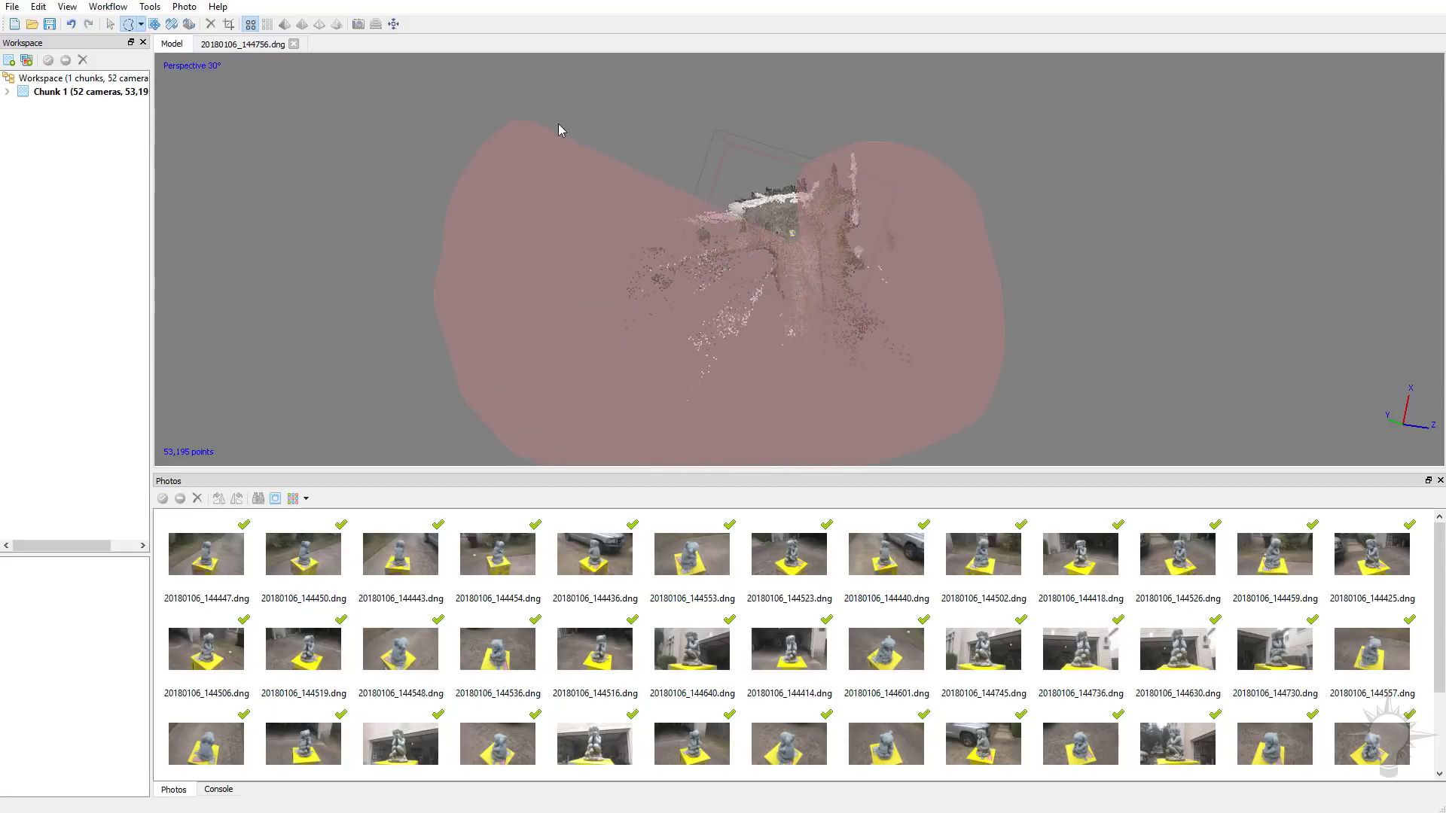
mouse_move(723, 187)
mouse_down()
mouse_move(789, 210)
mouse_move(827, 197)
mouse_move(831, 121)
mouse_move(721, 102)
mouse_up()
key(Delete)
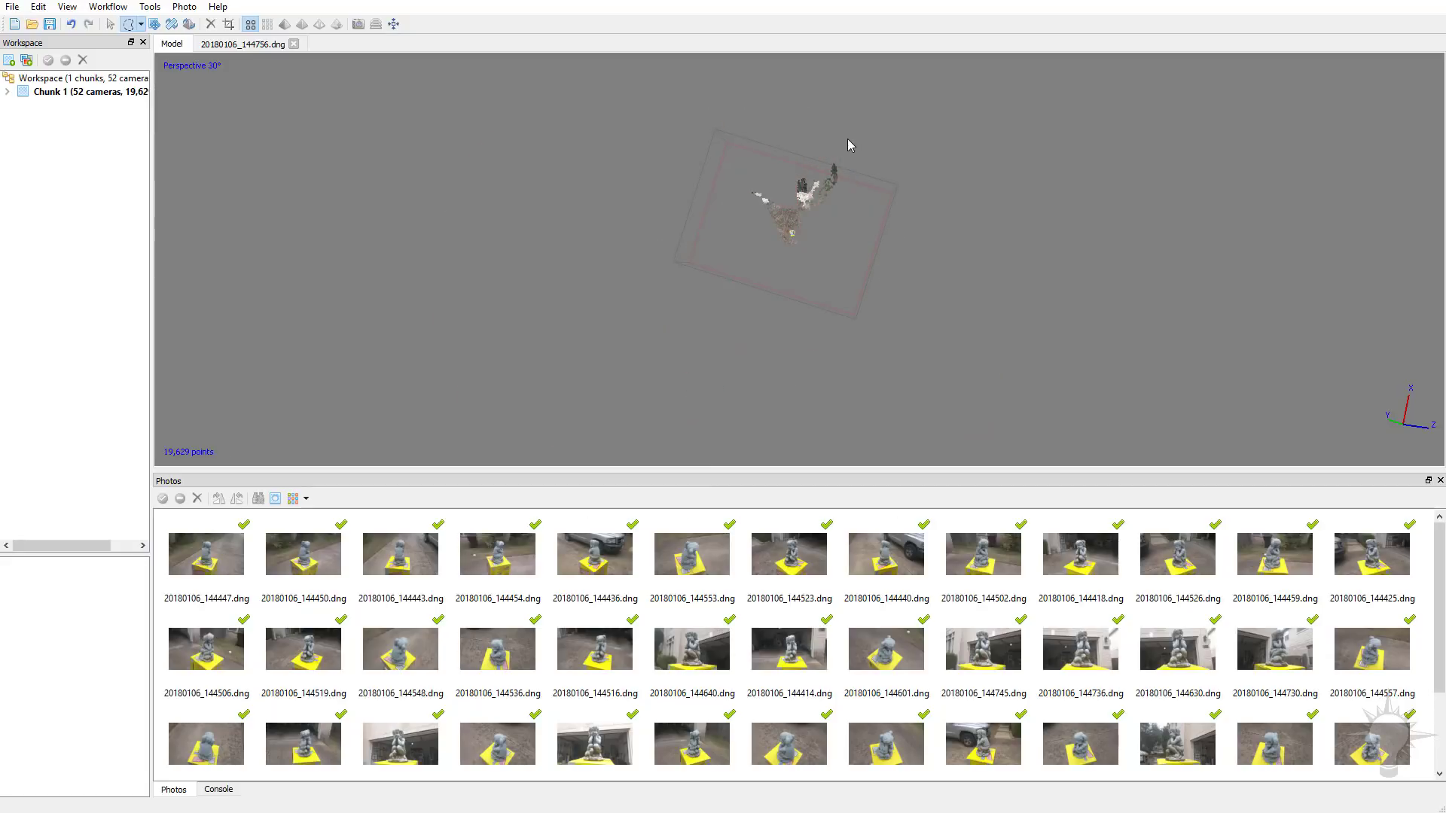
drag(778, 231, 849, 213)
scroll(866, 129, up, 3)
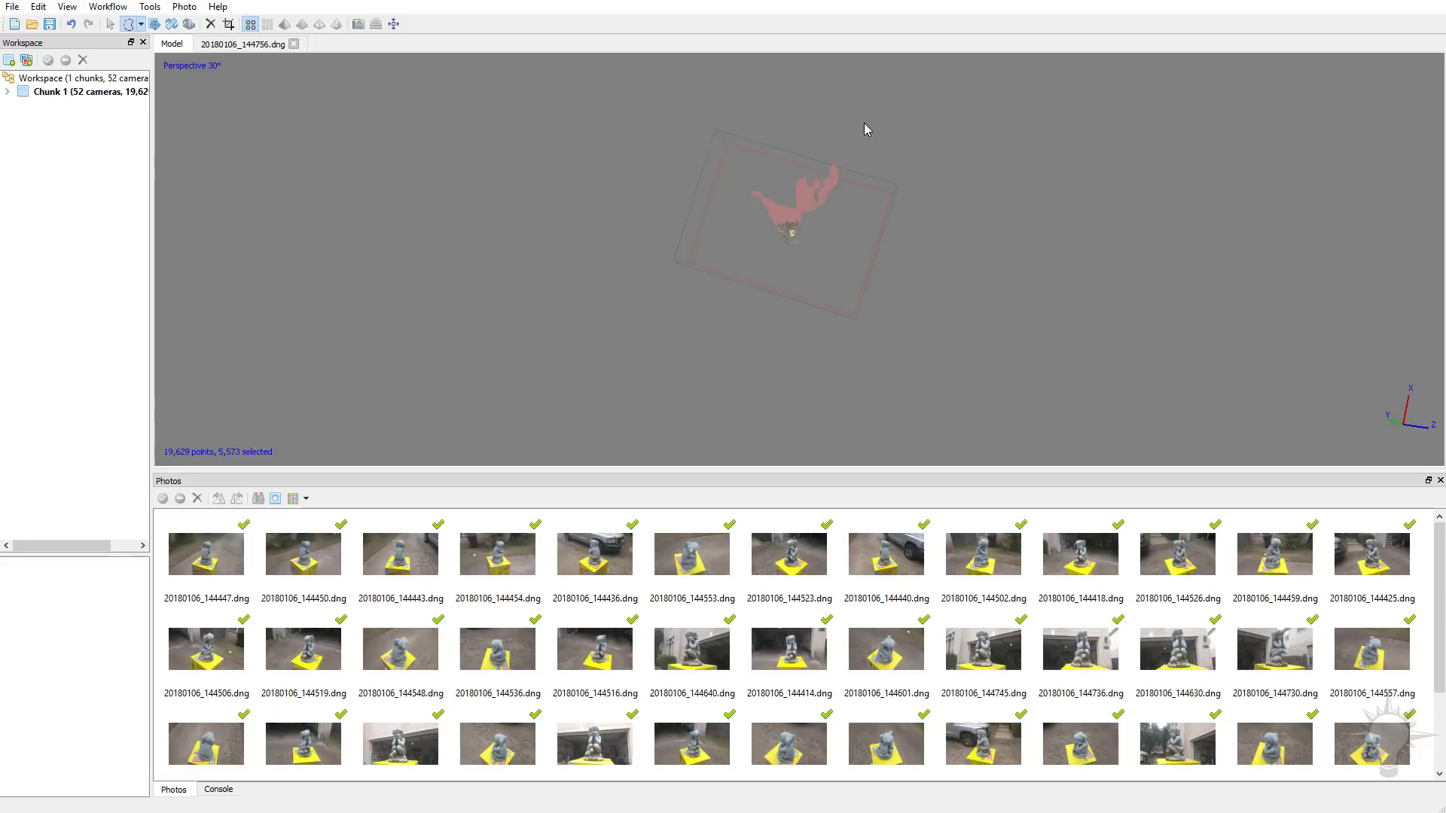
key(Delete)
- Turn the cloud to an upright statue view and delete the stray ground points below it
scroll(799, 223, up, 5)
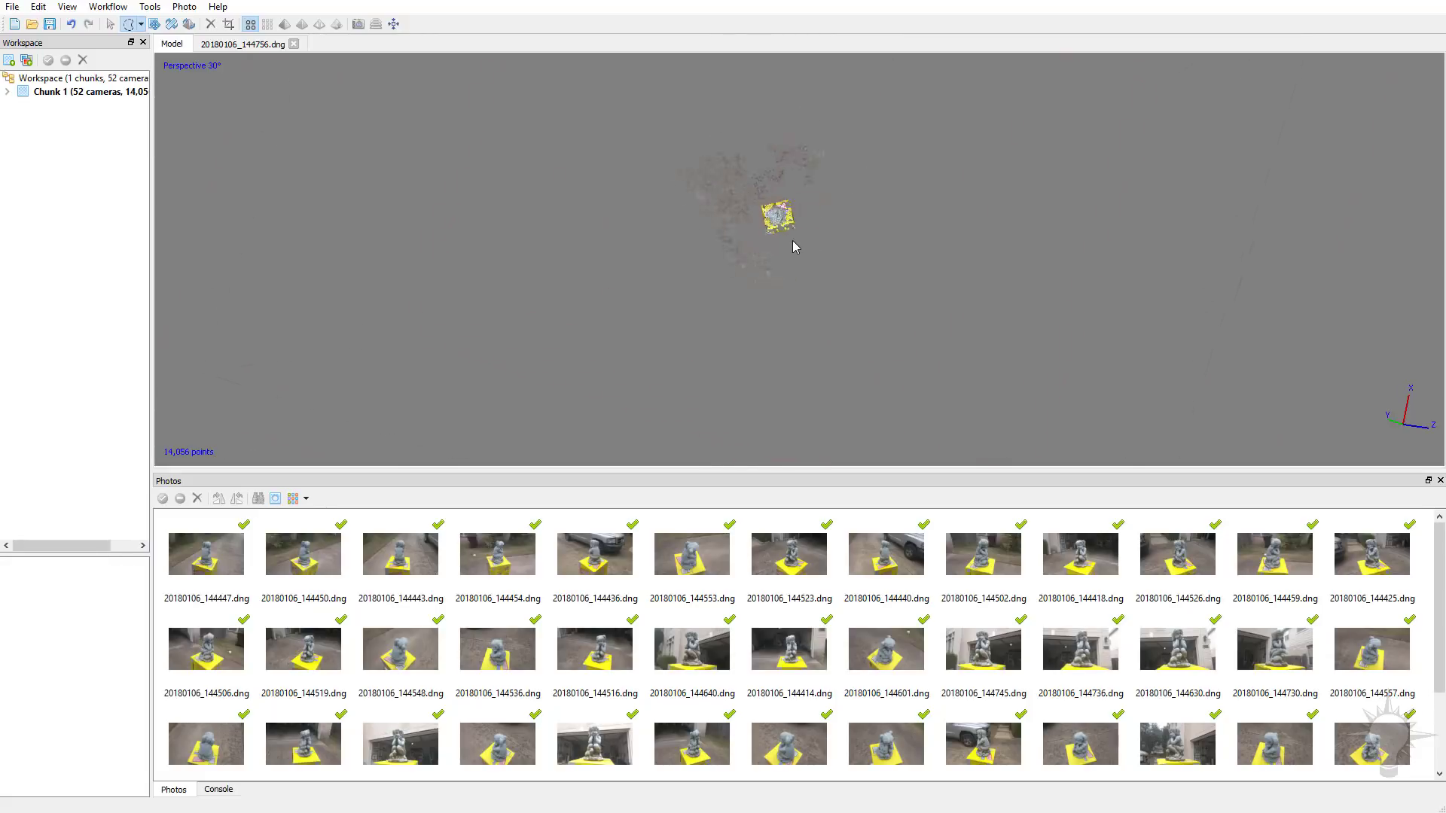
right_drag(580, 179, 585, 264)
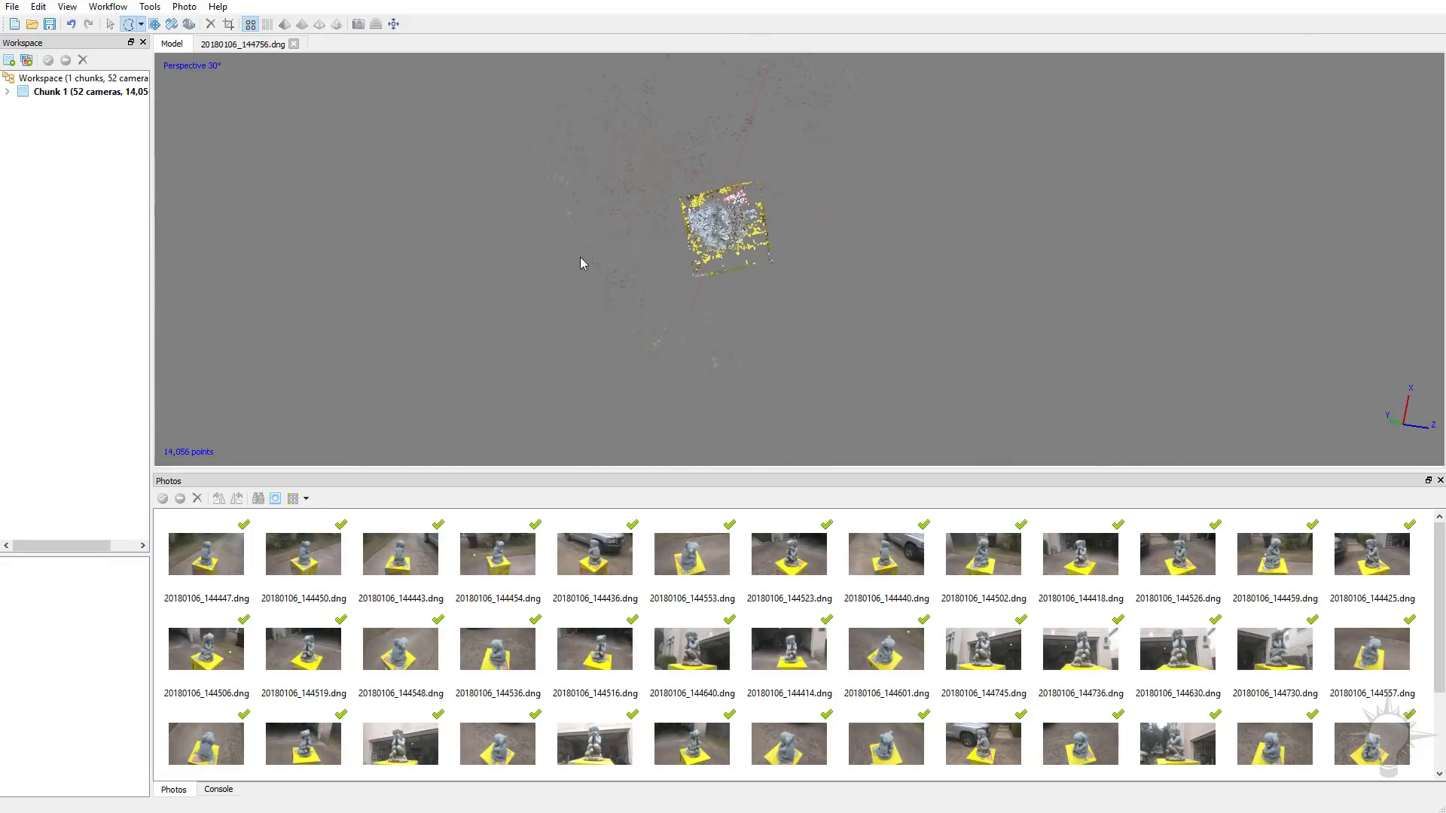
click(110, 24)
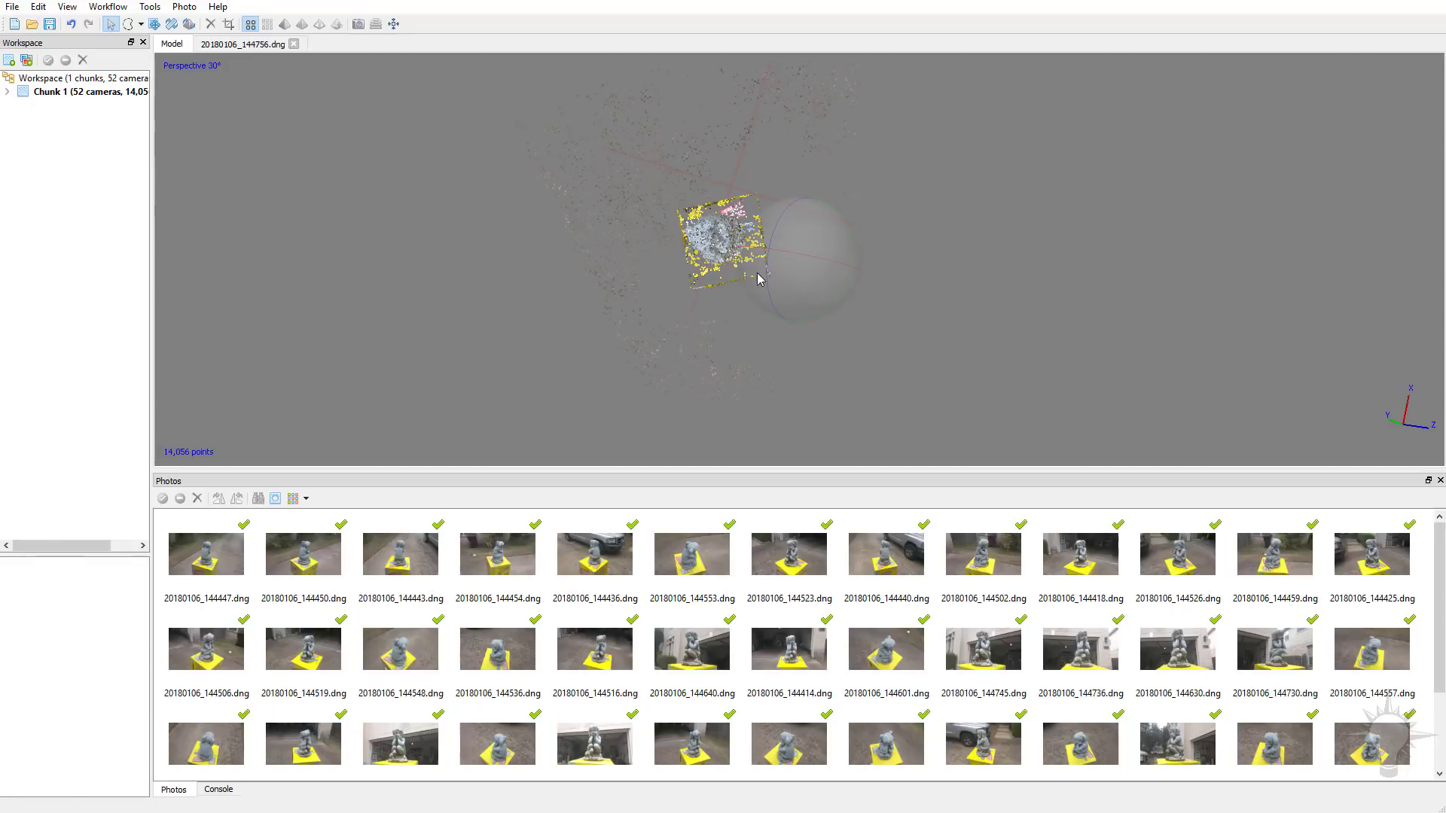
drag(803, 278, 820, 365)
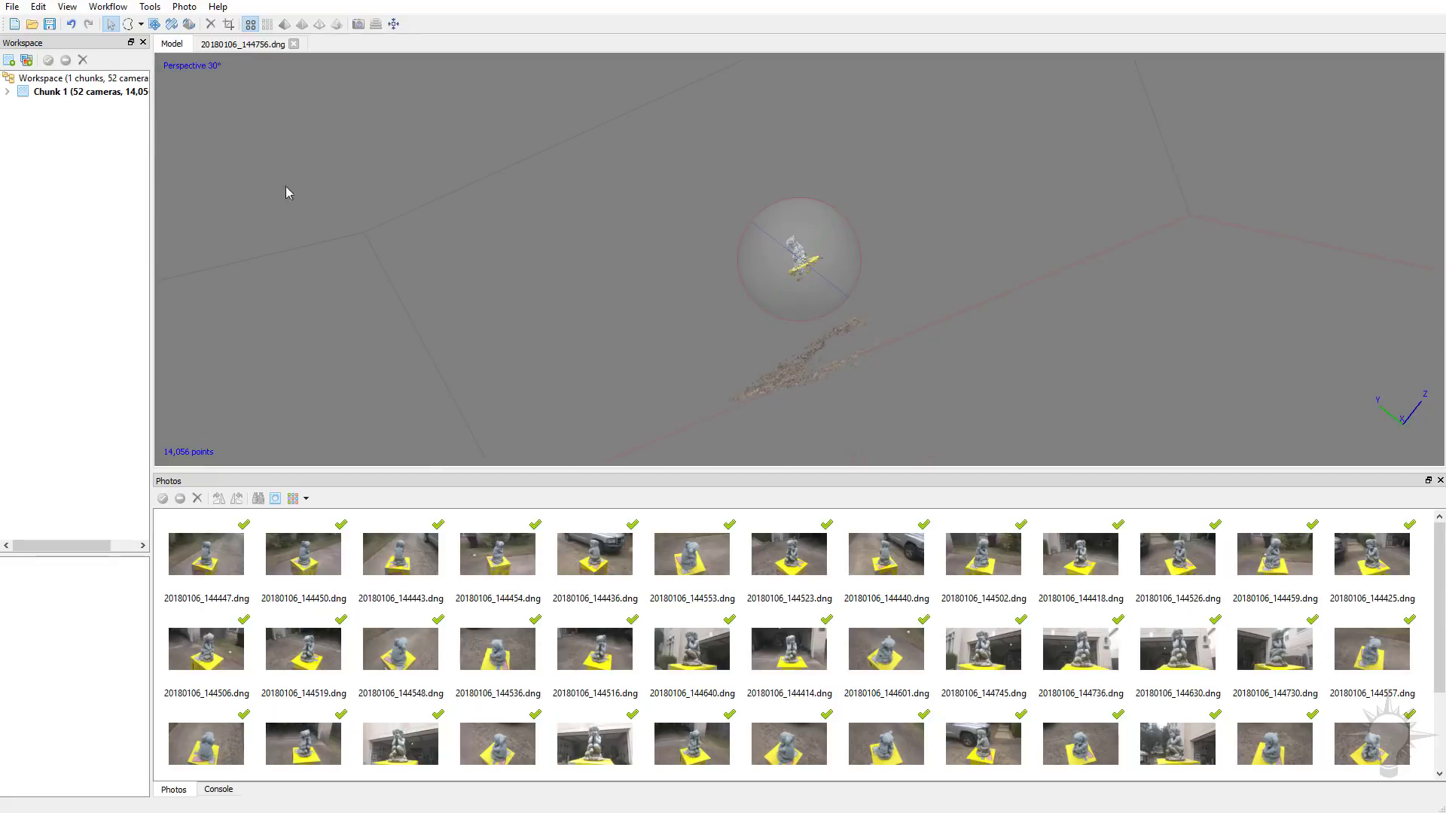
click(128, 24)
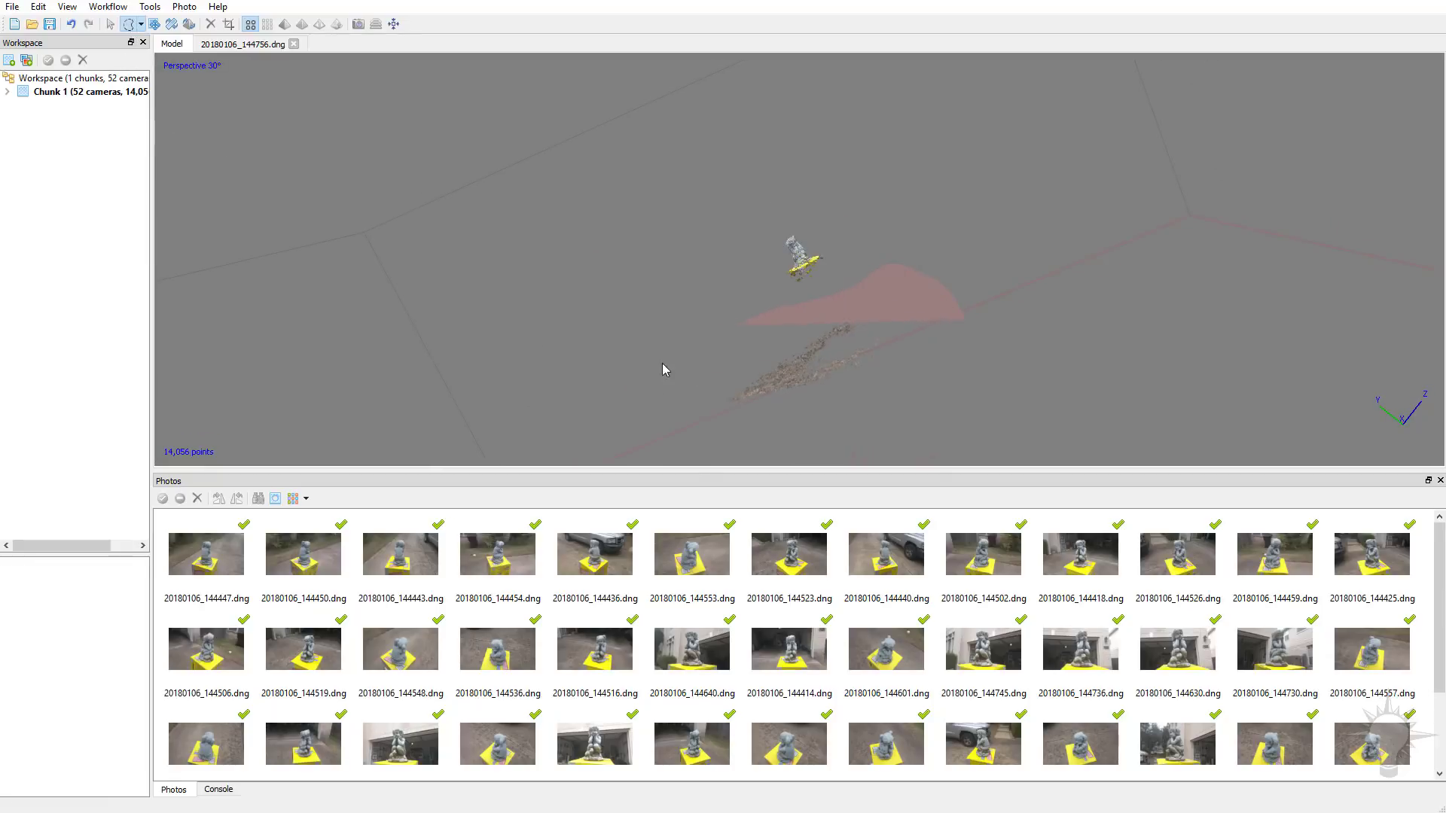
drag(665, 369, 1032, 399)
key(Delete)
scroll(810, 267, up, 5)
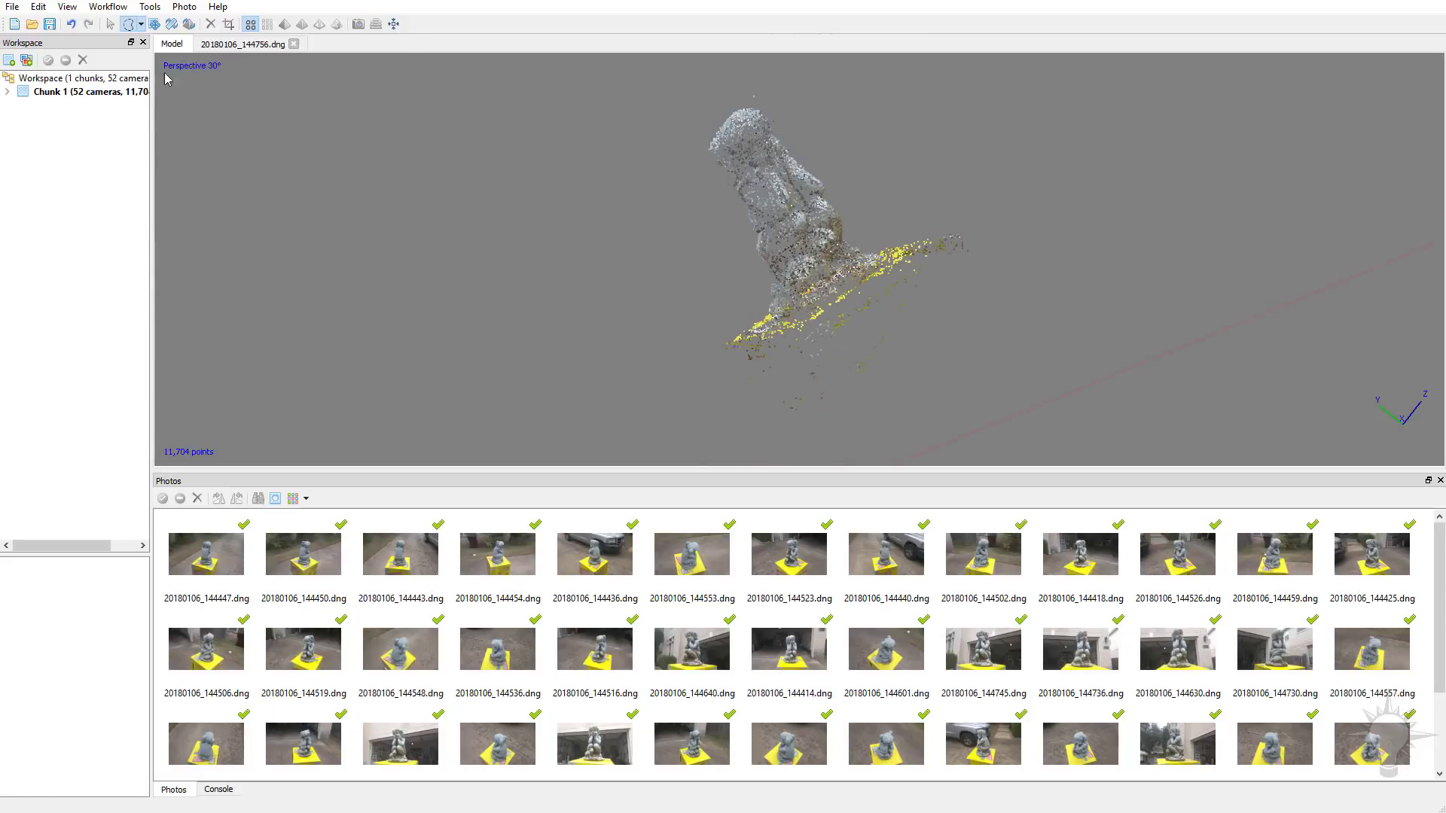
- Zoom out and orbit to view the restored 19,629-point cloud with walls and ground
click(109, 24)
middle_drag(806, 299, 748, 282)
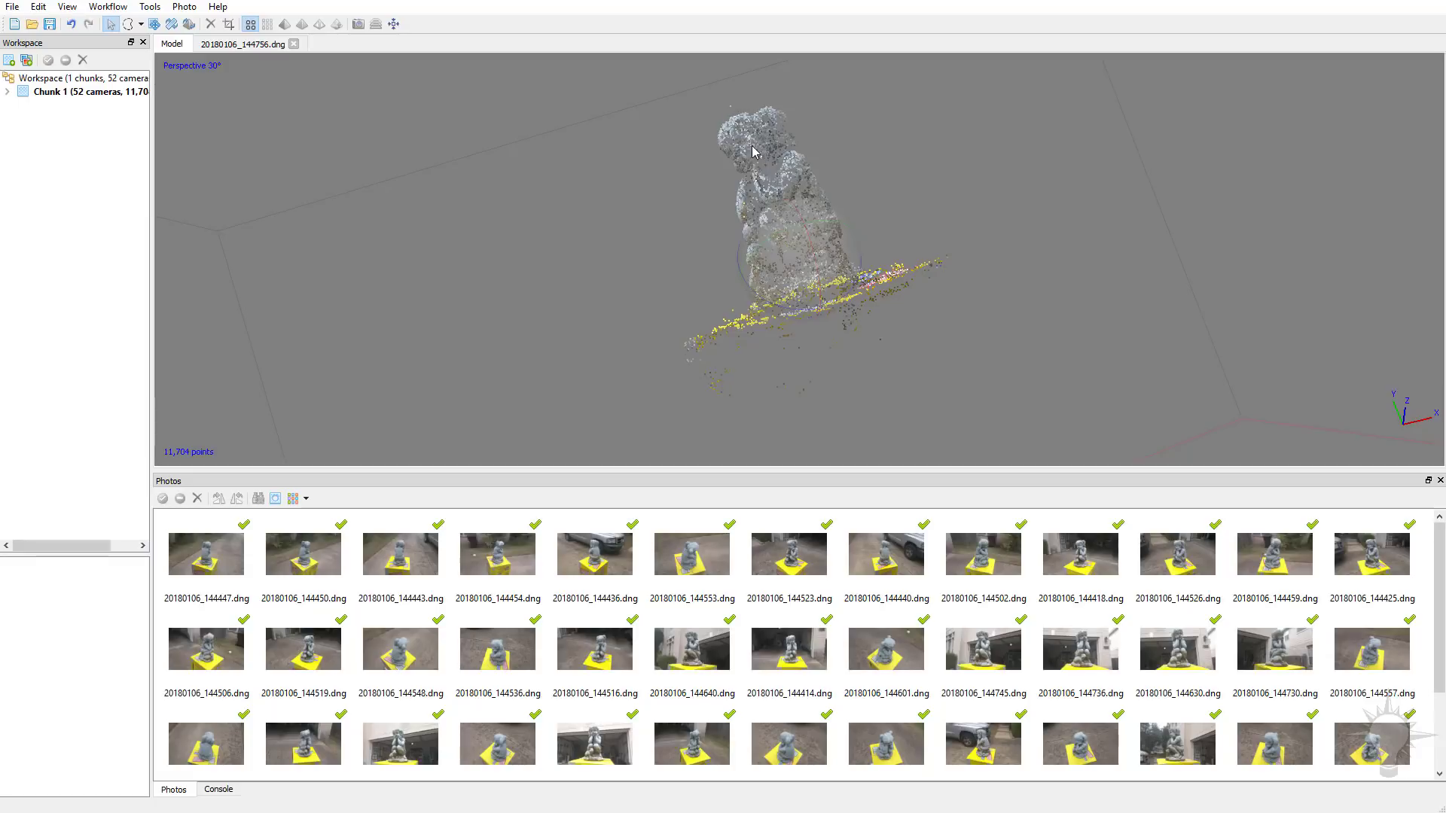
scroll(767, 219, down, 6)
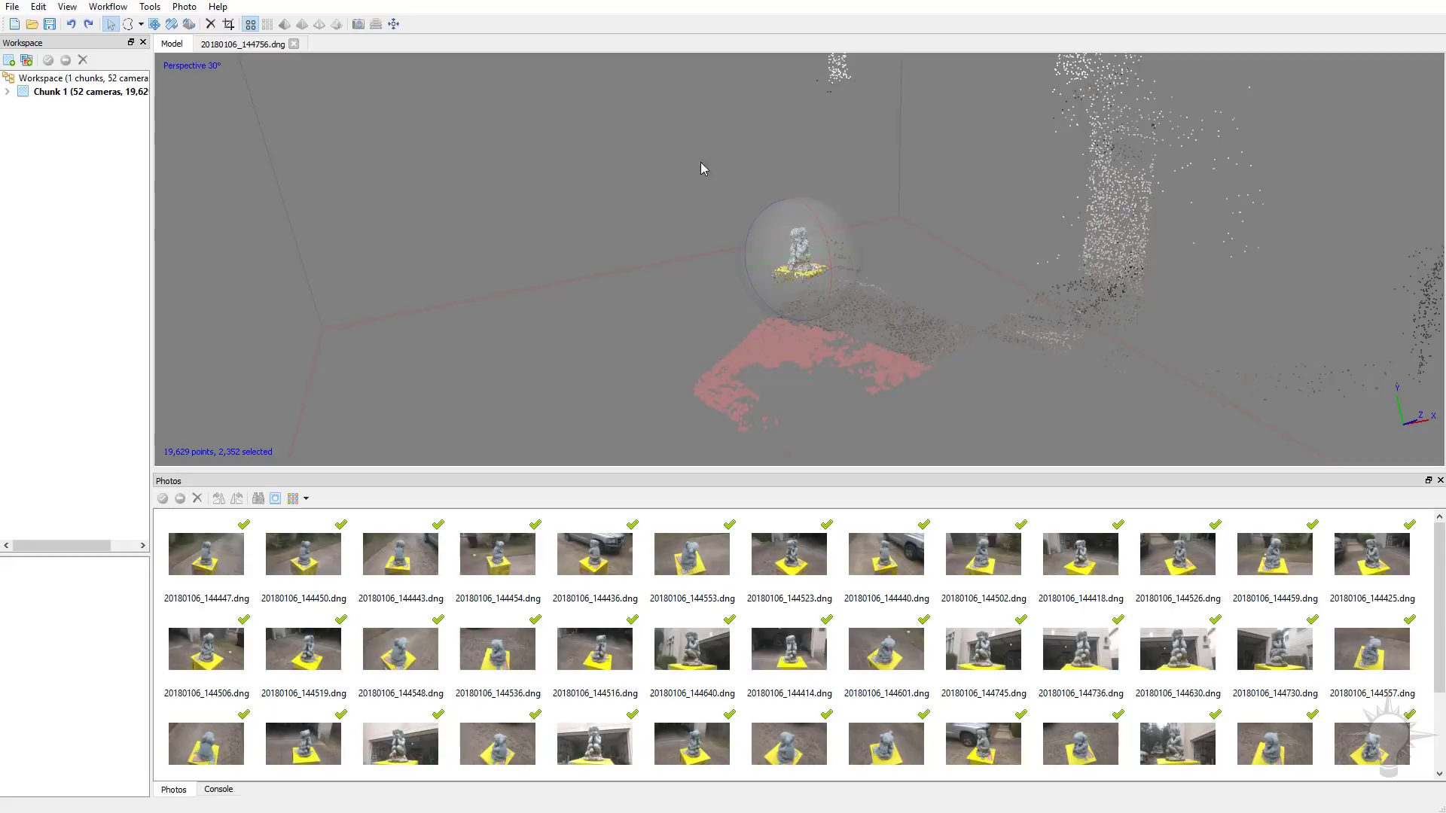
drag(805, 286, 412, 282)
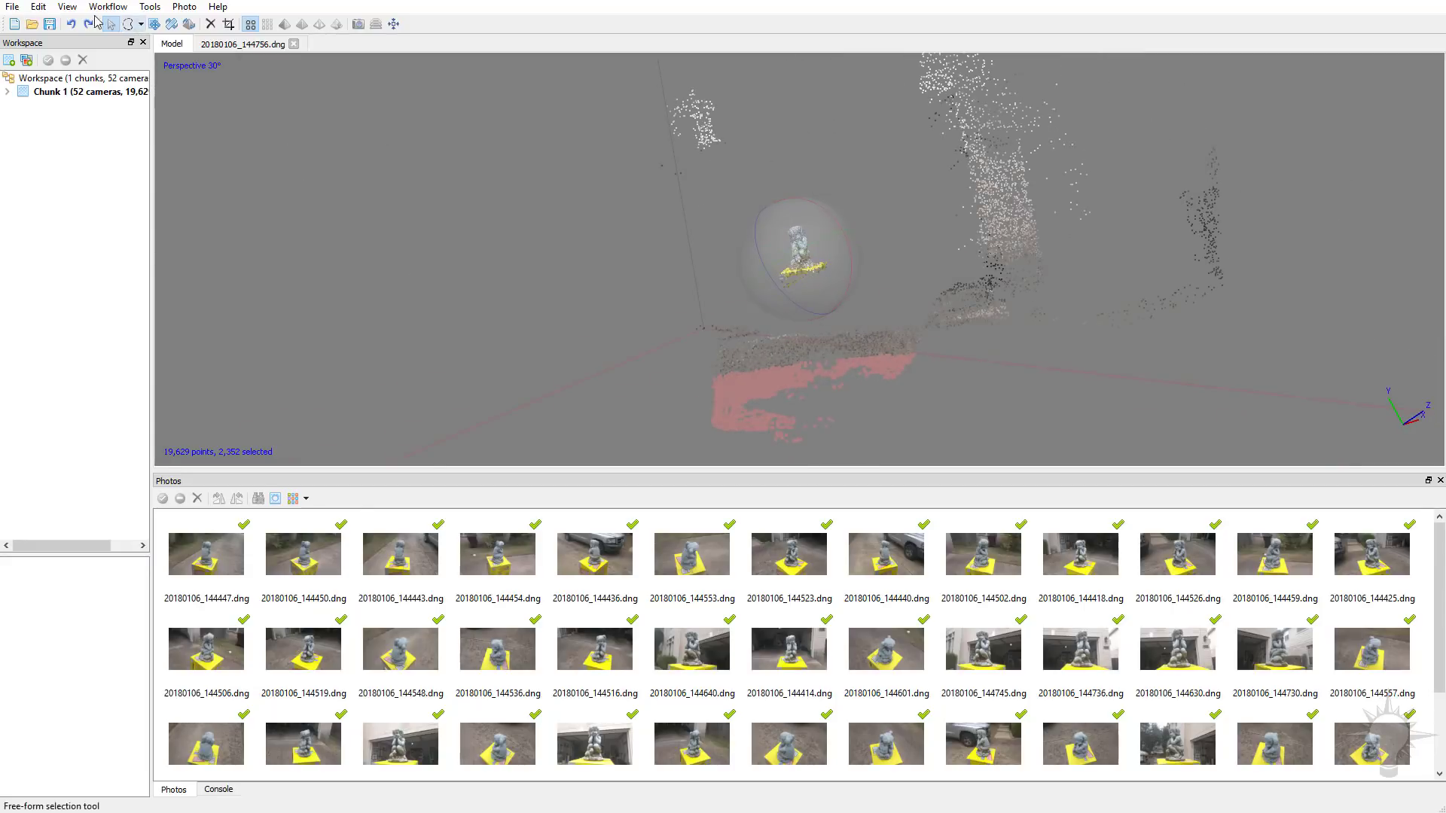
- Optimize Cameras with every Fit option enabled, including k4, p3, p4 and rolling shutter
click(35, 7)
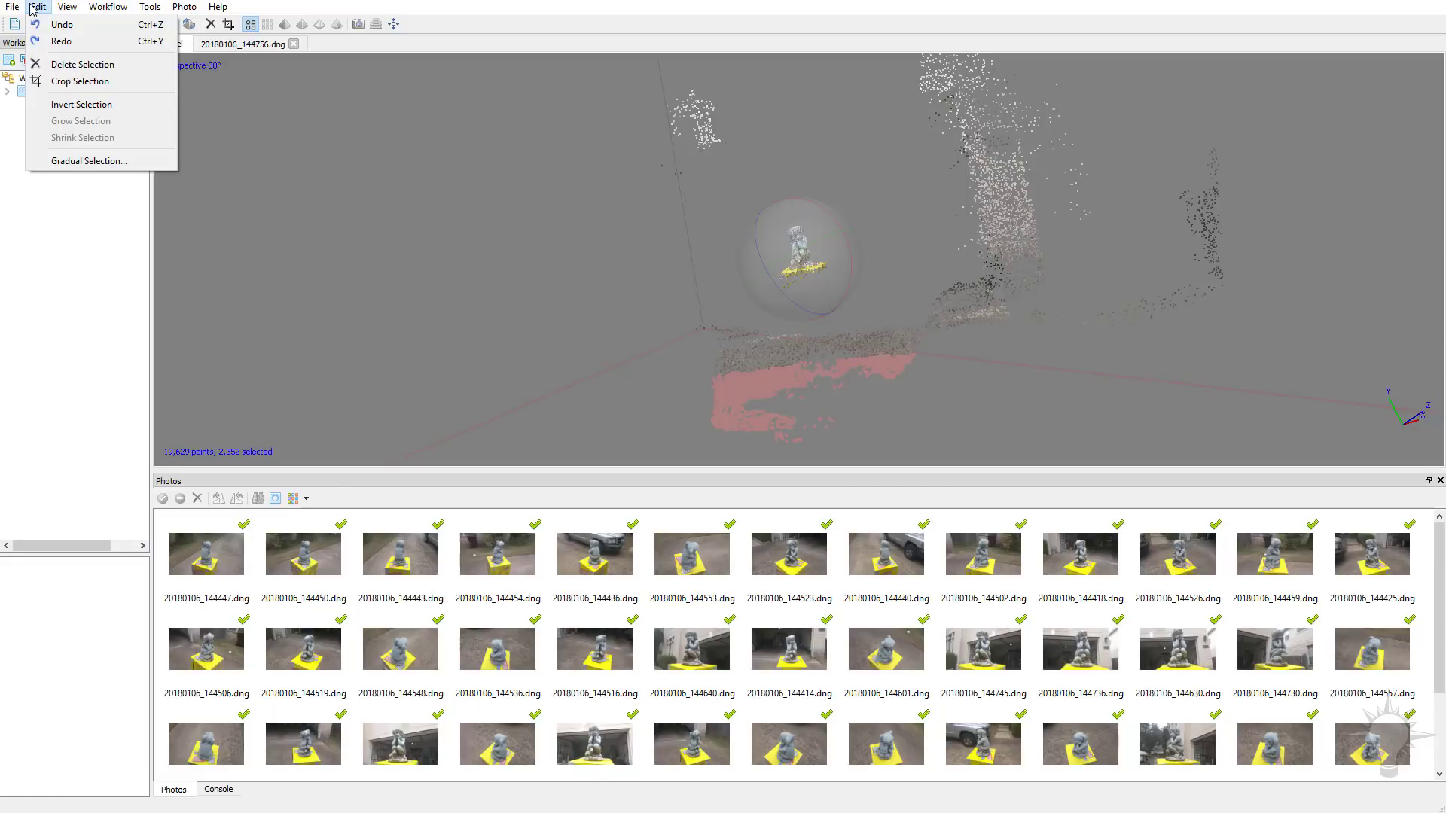
mouse_move(145, 10)
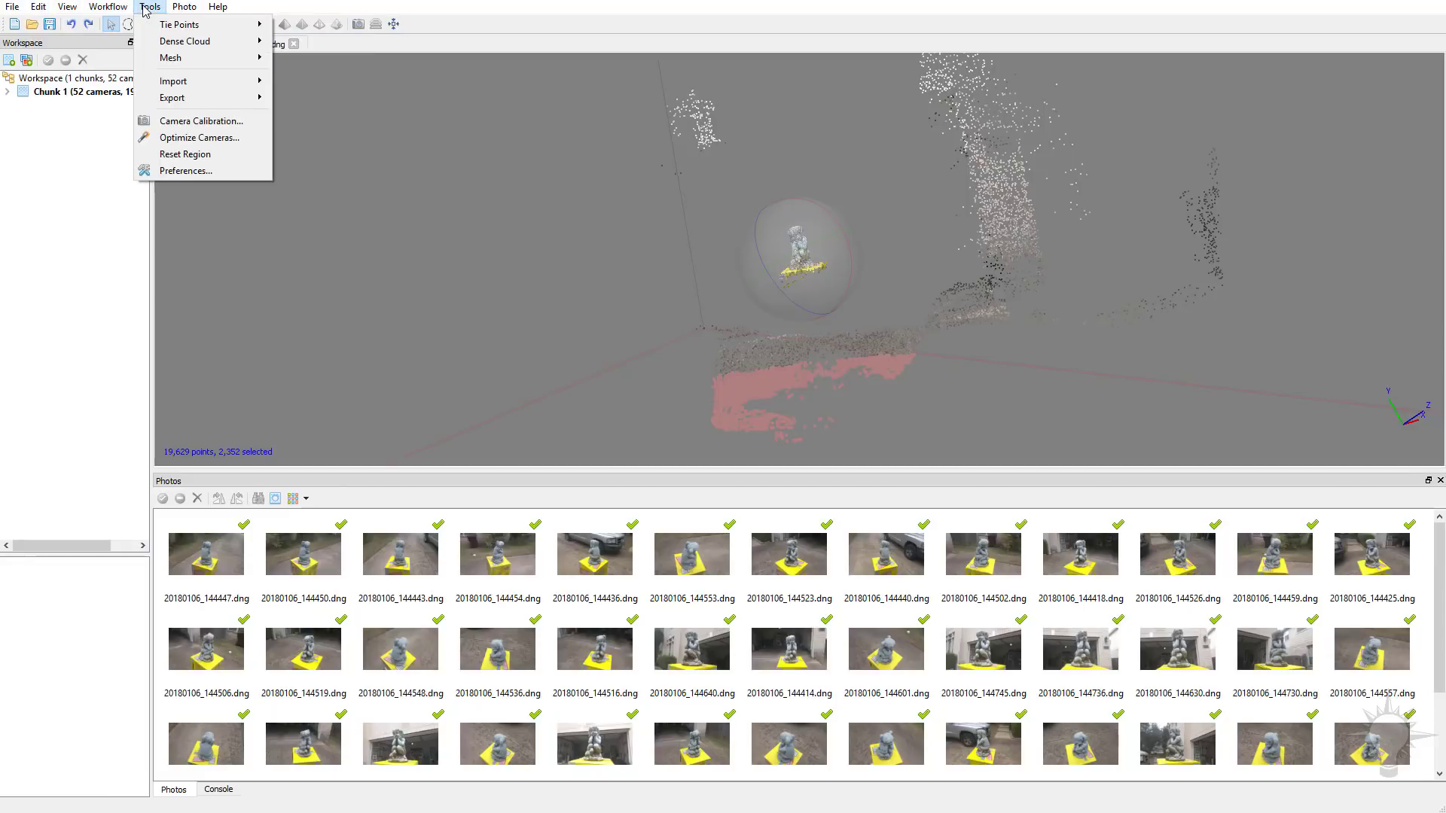
click(183, 138)
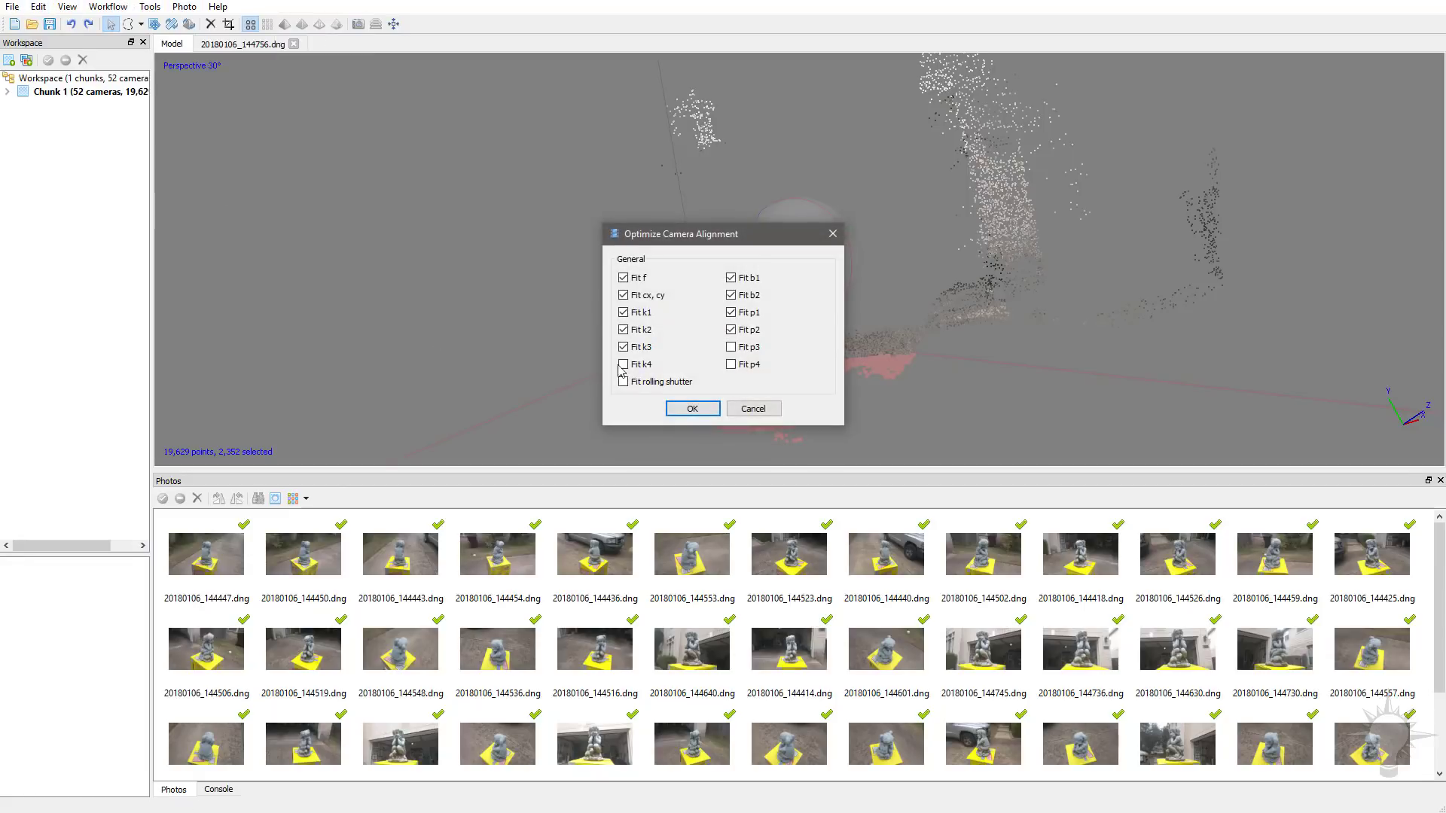
click(710, 413)
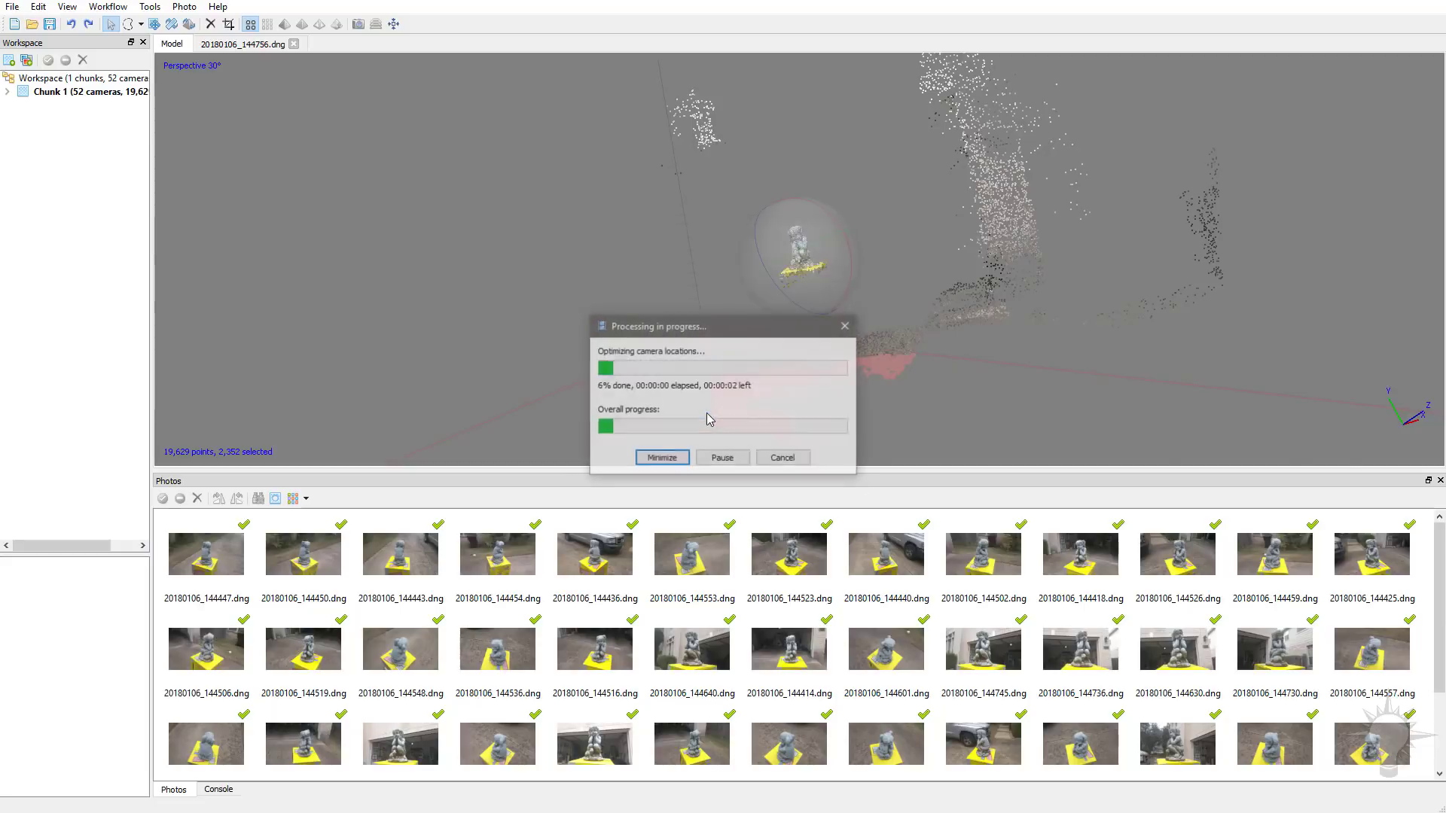
click(154, 7)
click(197, 137)
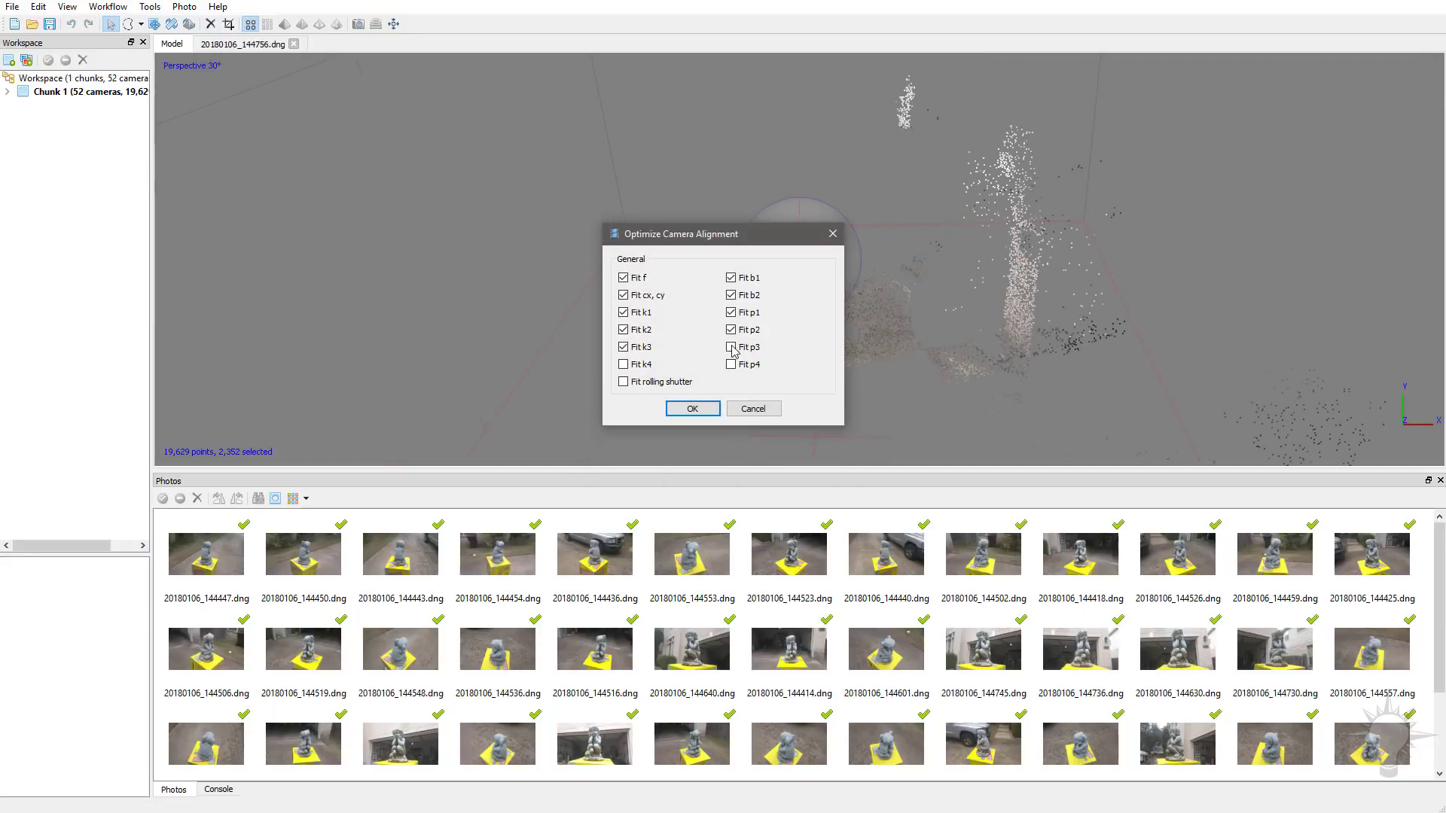
click(682, 409)
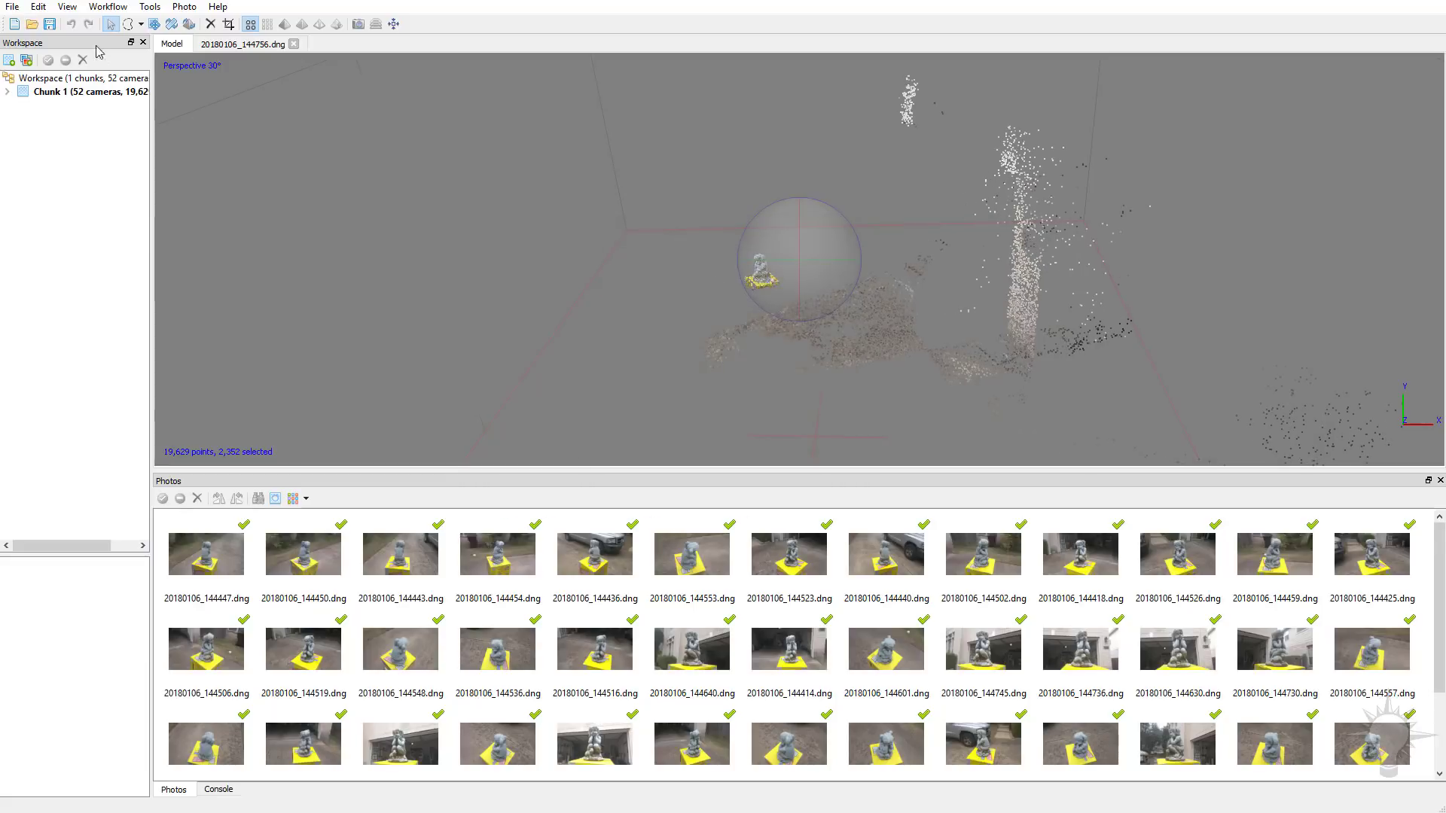
- Open Gradual Selection and set the Reprojection error level to 1.29702
click(38, 6)
click(75, 163)
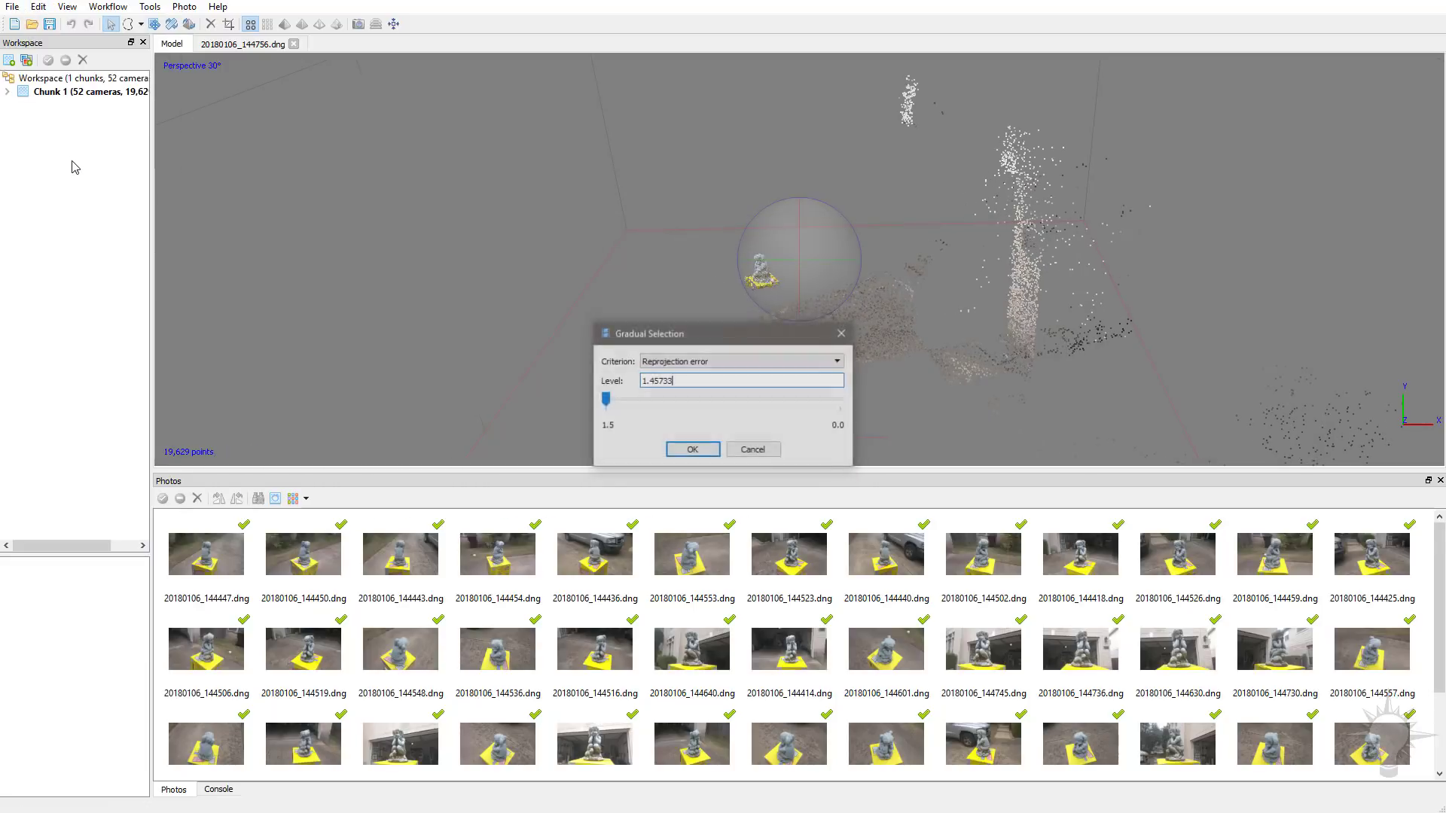
drag(653, 336, 354, 233)
click(391, 259)
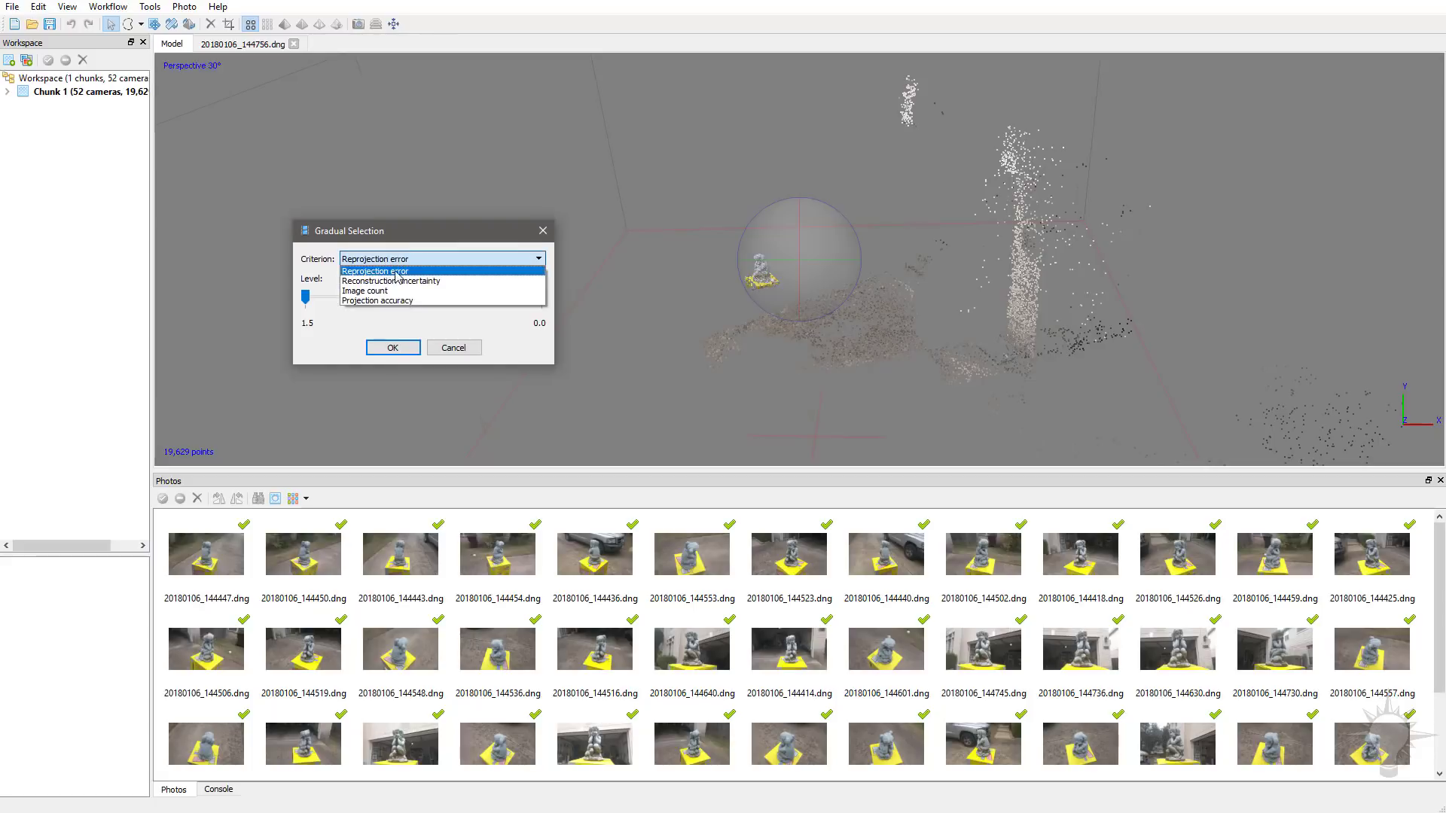
click(390, 269)
drag(305, 297, 310, 325)
- Try Reconstruction uncertainty (selecting 82 points), then Projection accuracy (selecting 9 points)
click(410, 259)
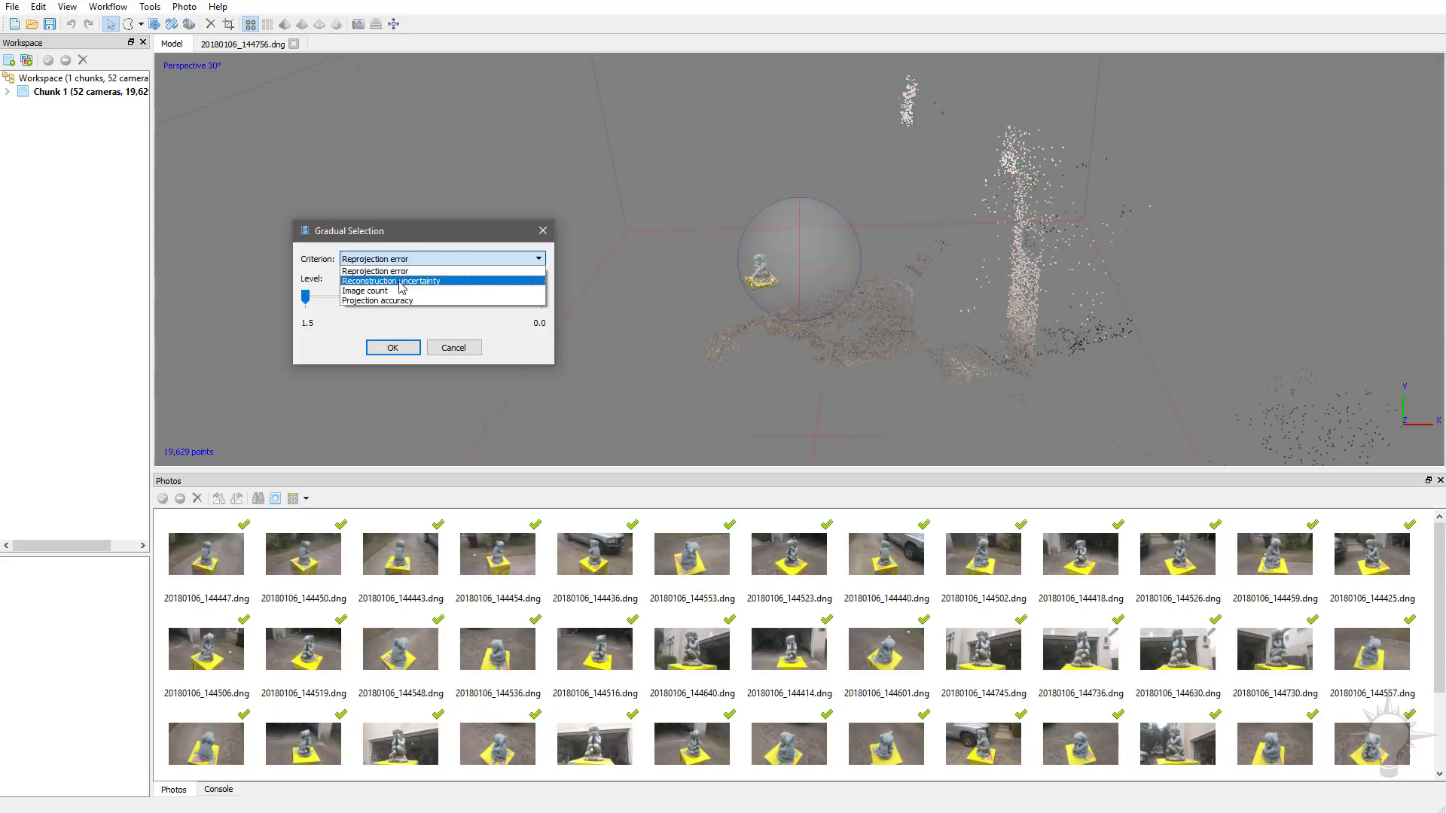
click(414, 281)
drag(309, 308, 242, 331)
click(413, 259)
click(413, 300)
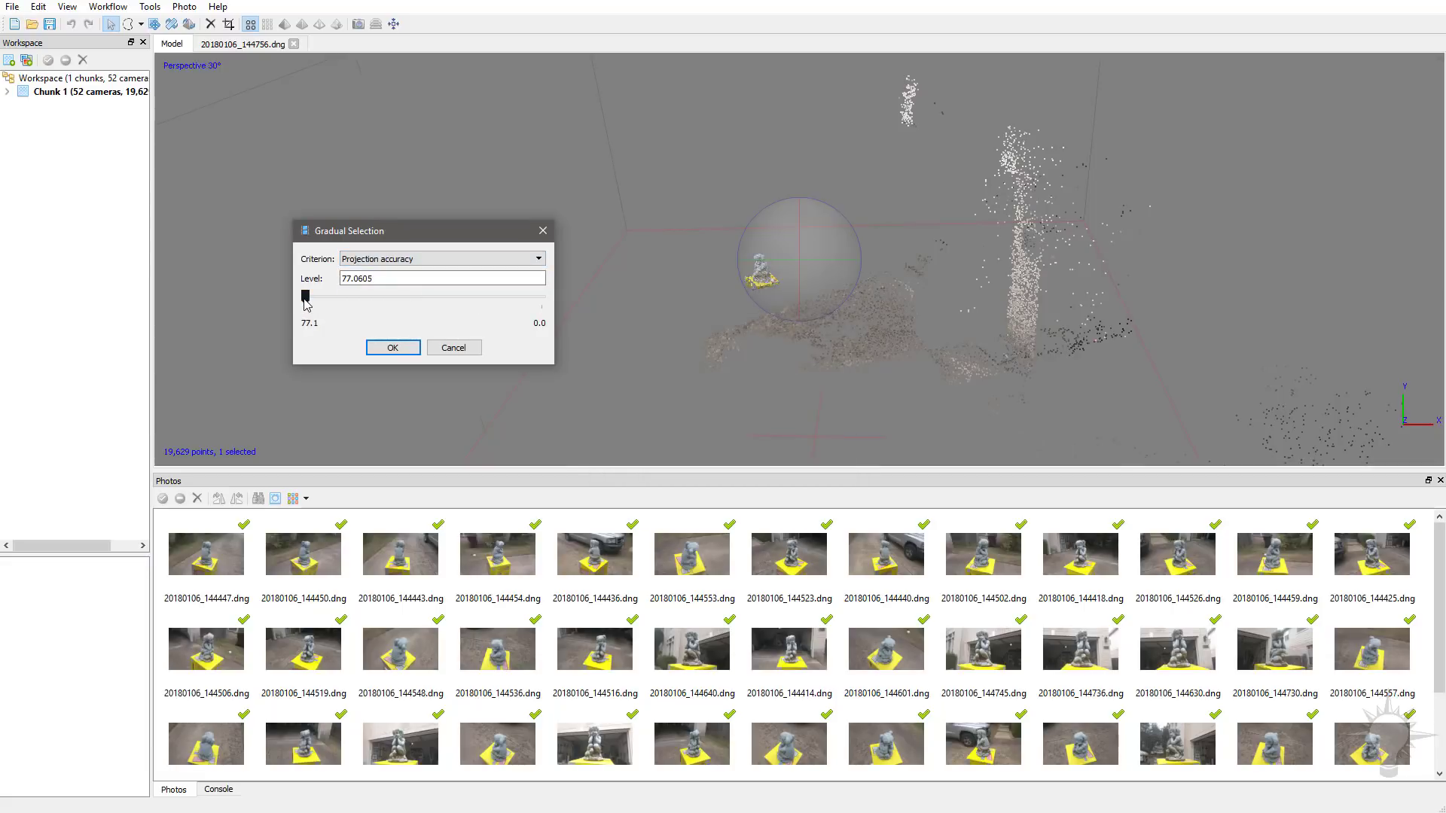
mouse_move(306, 298)
mouse_down()
mouse_move(518, 316)
mouse_move(305, 316)
mouse_up()
- Lasso and delete the background wall, floor and stray below-statue points, leaving 11,534 points
click(392, 347)
mouse_move(797, 249)
mouse_down()
mouse_move(938, 277)
mouse_move(821, 251)
mouse_up()
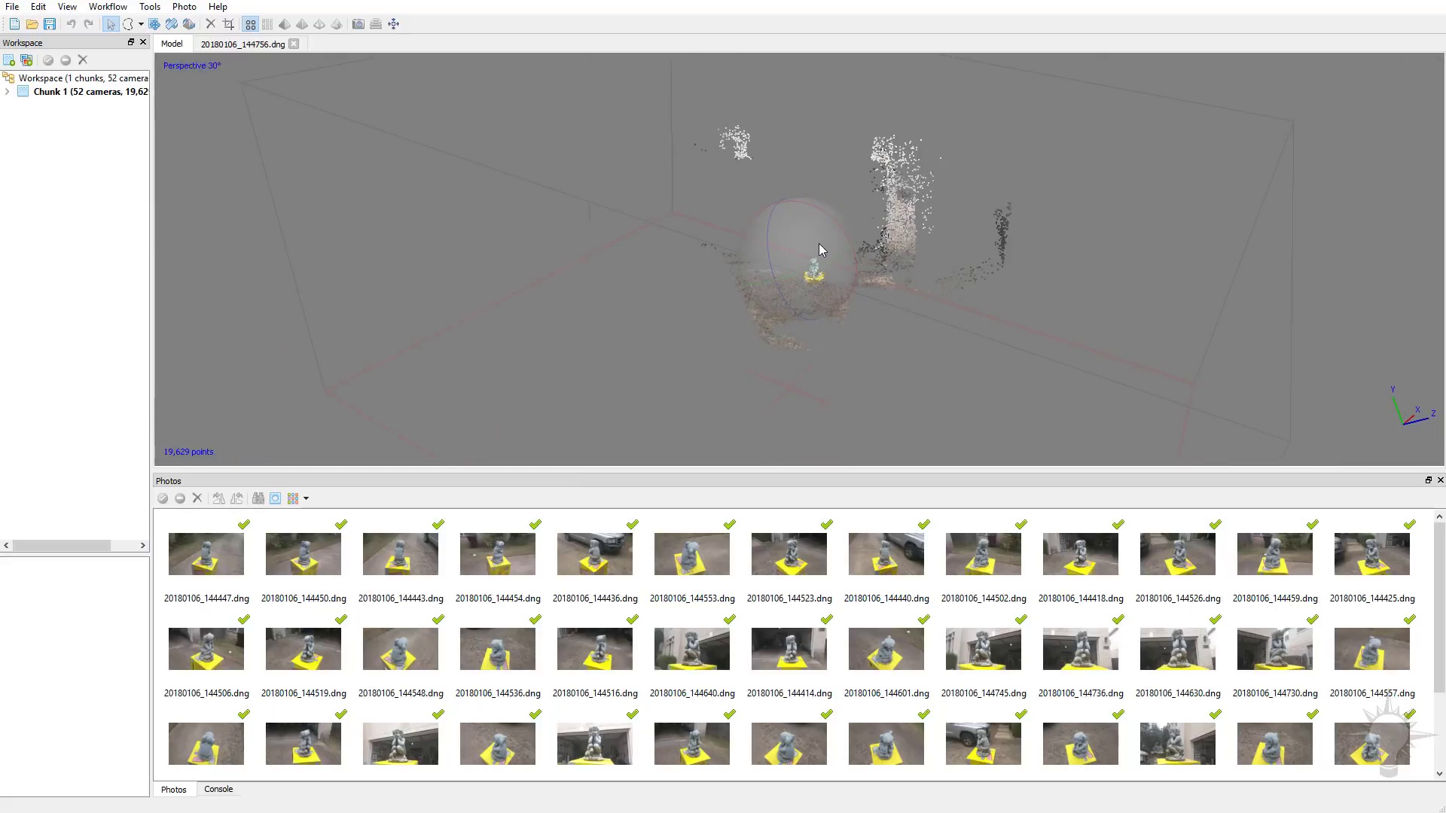
click(128, 24)
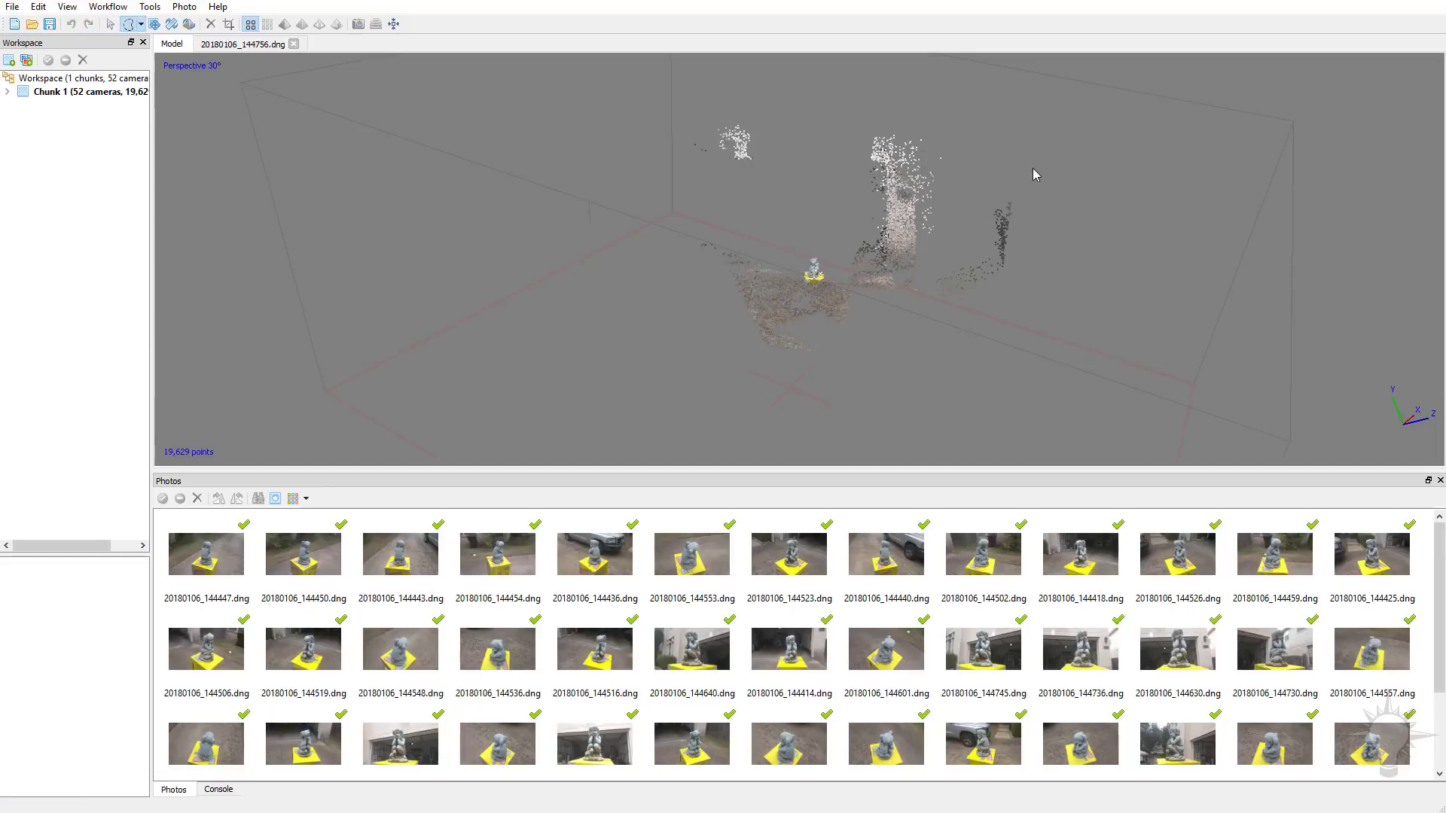
mouse_move(635, 111)
mouse_down()
mouse_move(736, 355)
mouse_move(816, 326)
mouse_move(791, 254)
mouse_move(865, 397)
mouse_move(1172, 201)
mouse_up()
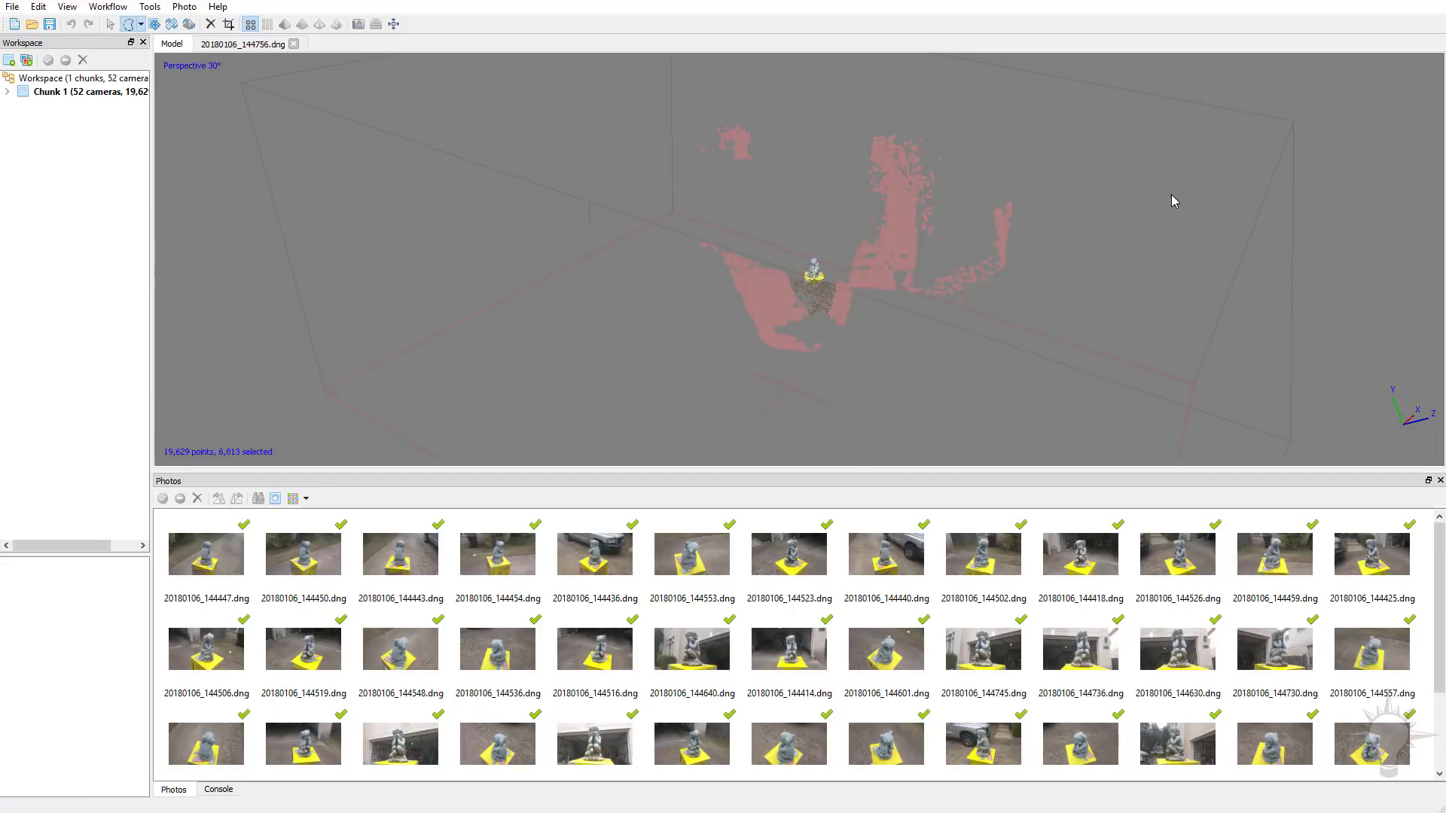
key(Delete)
scroll(865, 223, up, 5)
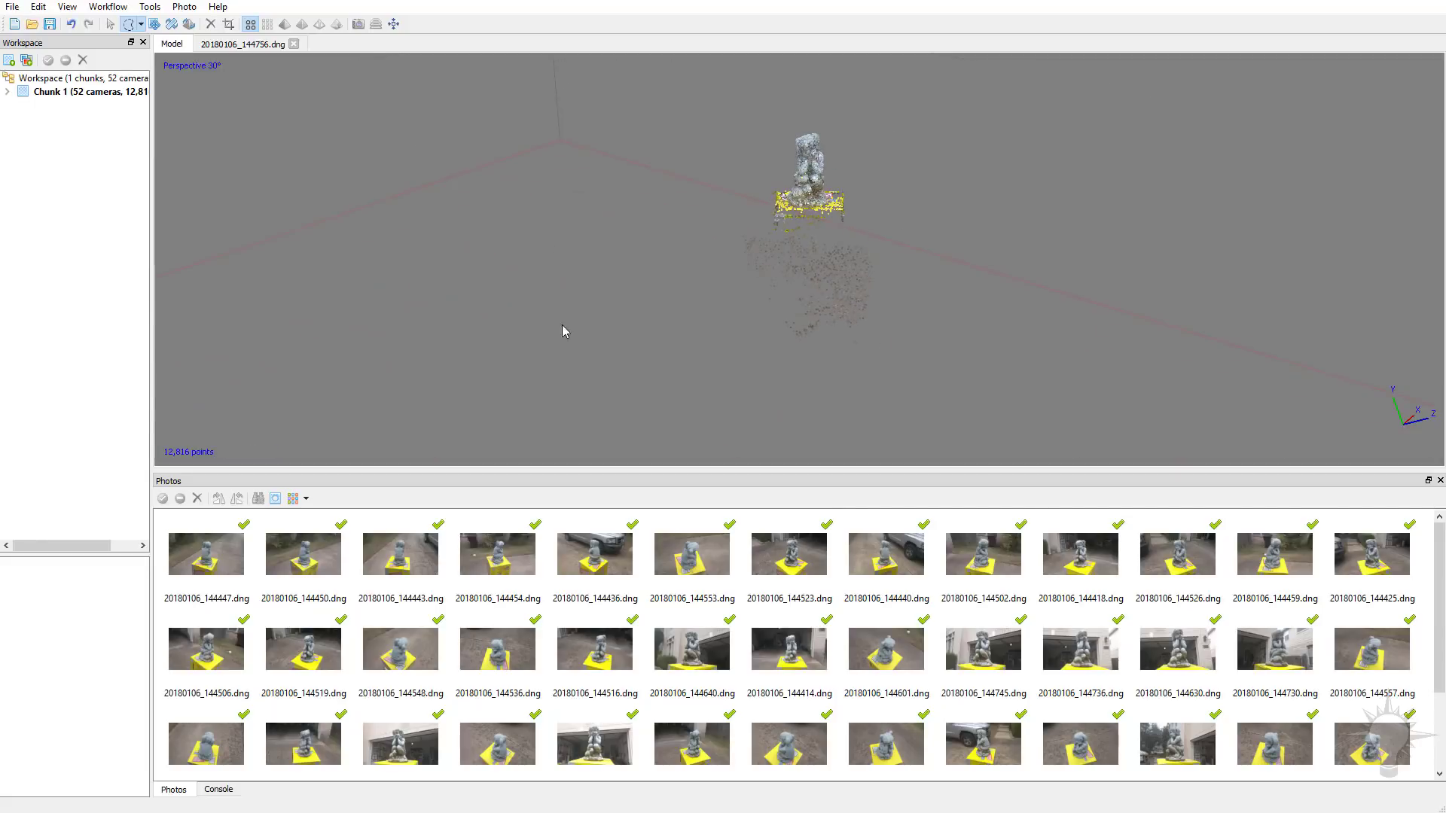
mouse_move(836, 227)
mouse_down()
mouse_move(655, 233)
mouse_move(919, 374)
mouse_up()
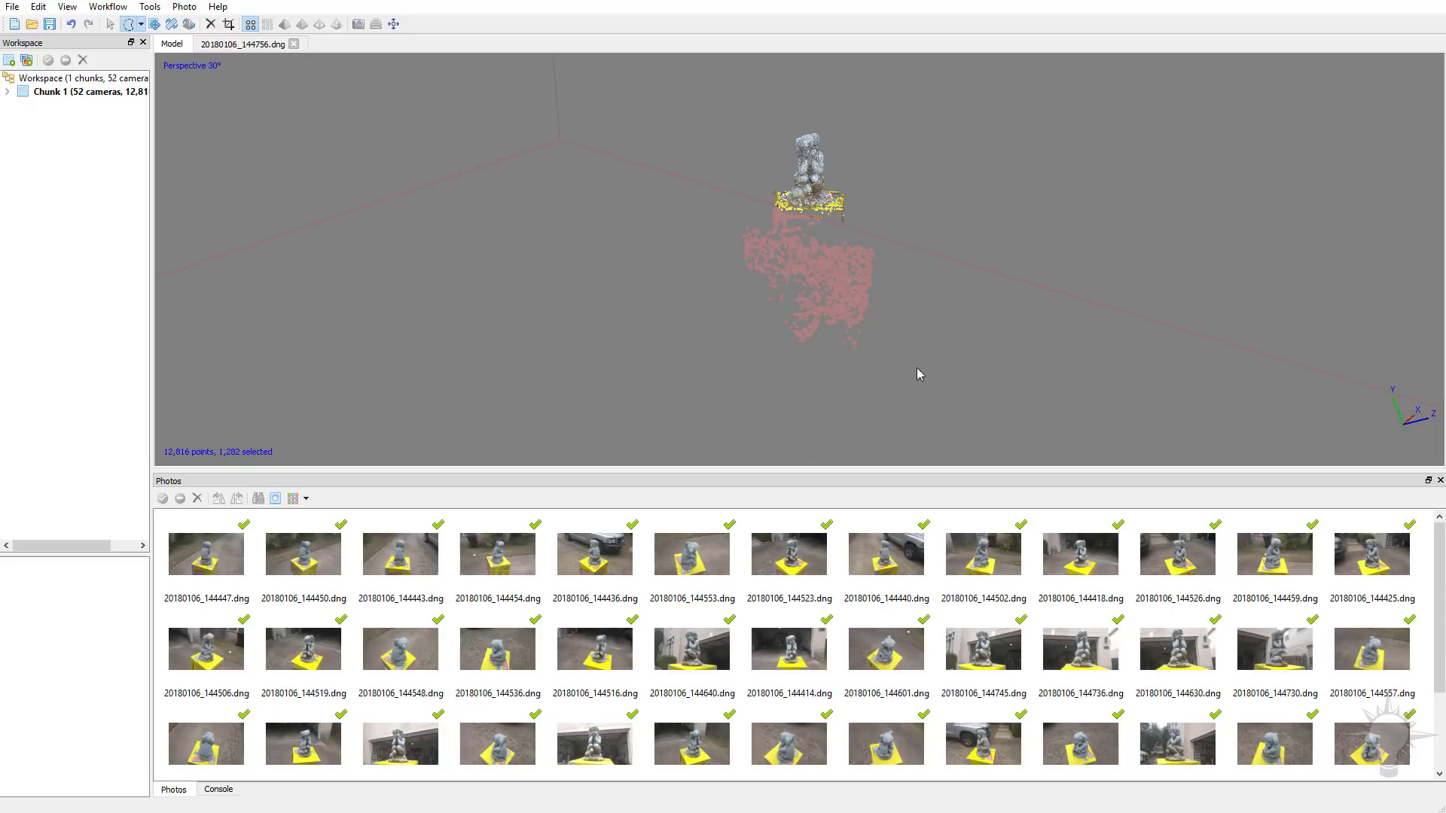
key(Delete)
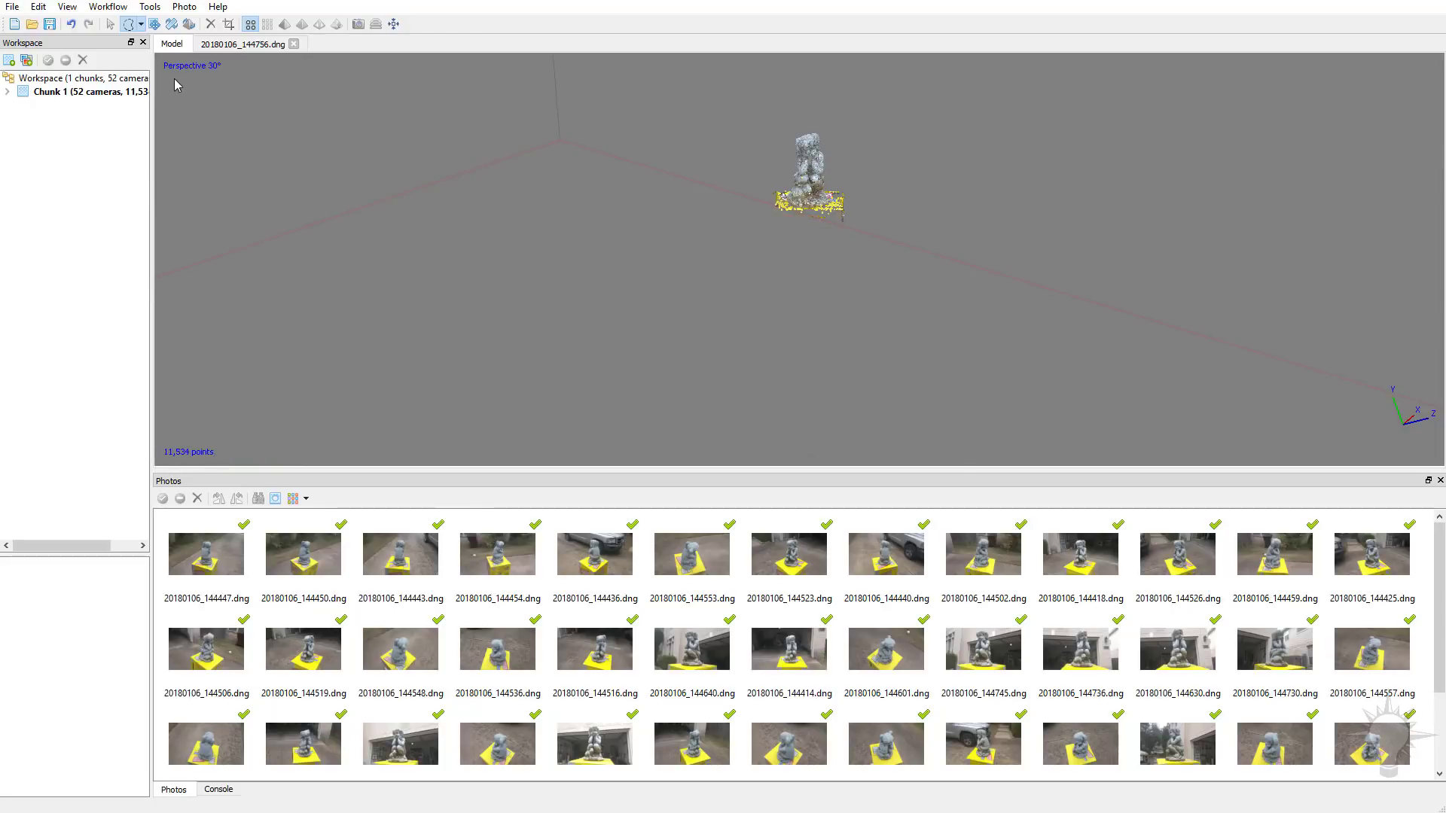
- Orbit and zoom the sparse cloud to view the statue from above
click(110, 24)
drag(784, 254, 846, 181)
scroll(846, 181, up, 5)
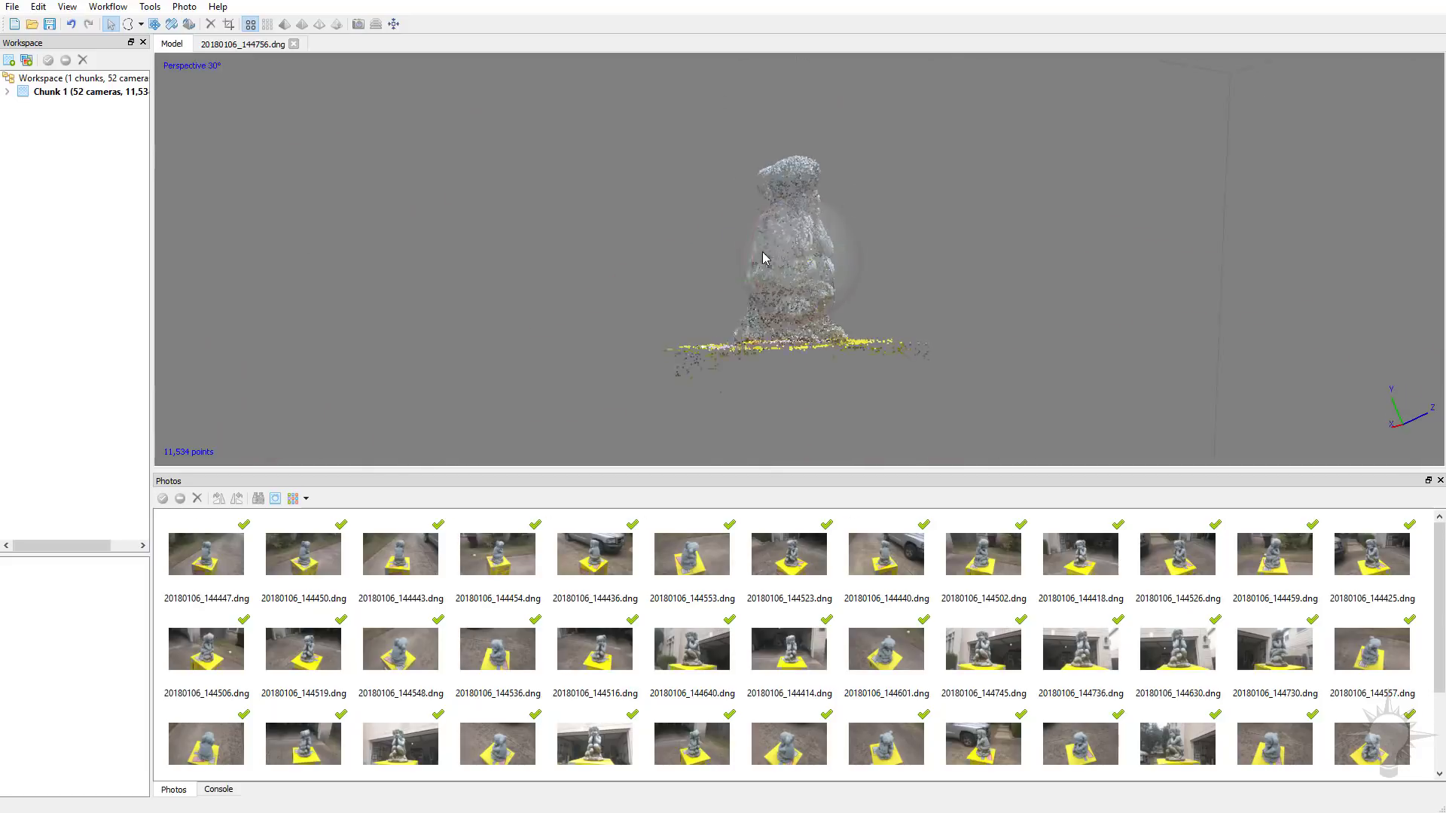
drag(765, 259, 811, 277)
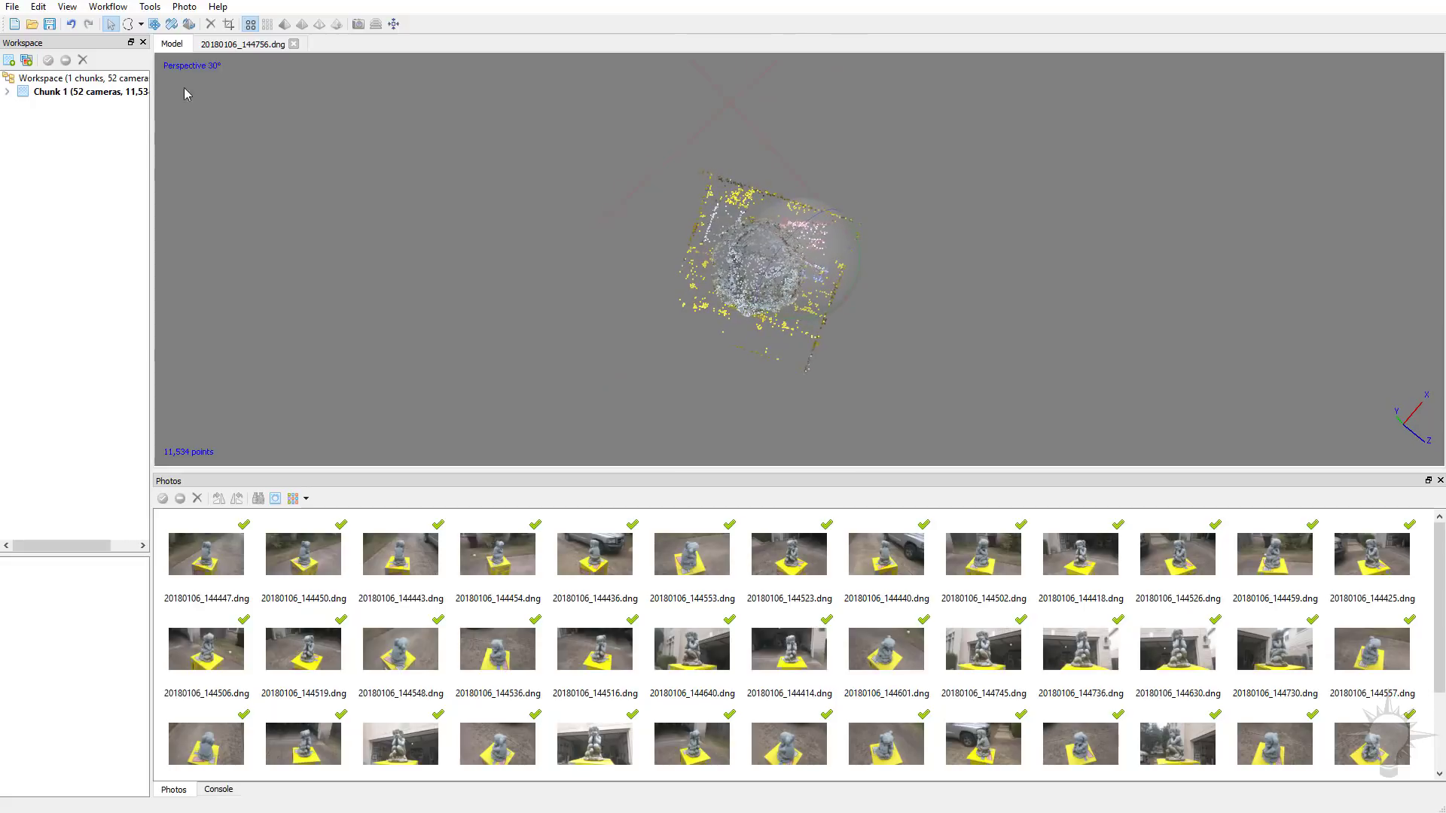
- Lasso the 726 stray points on the upper left and delete them
click(125, 25)
drag(640, 227, 693, 265)
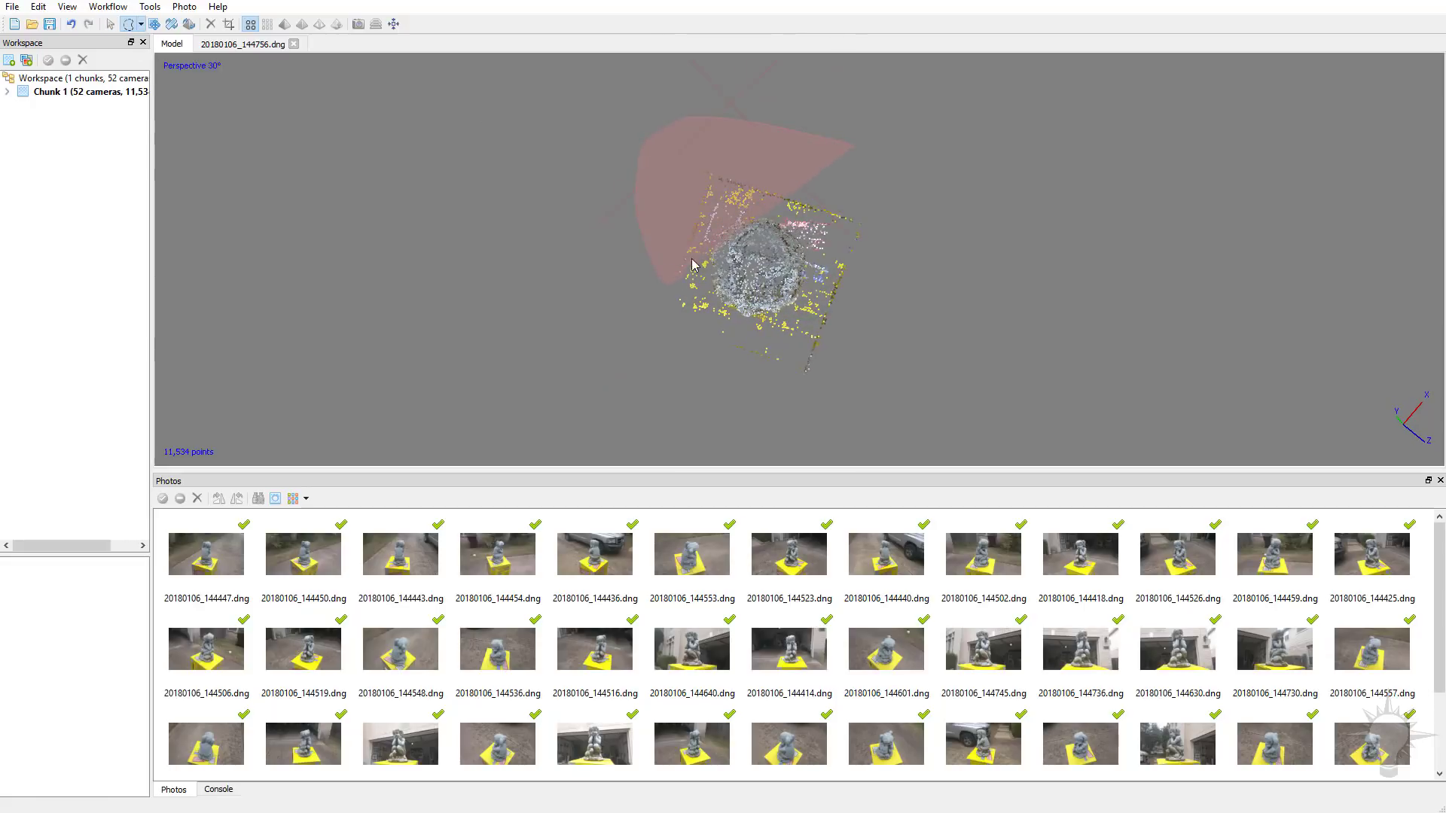
drag(826, 293, 828, 295)
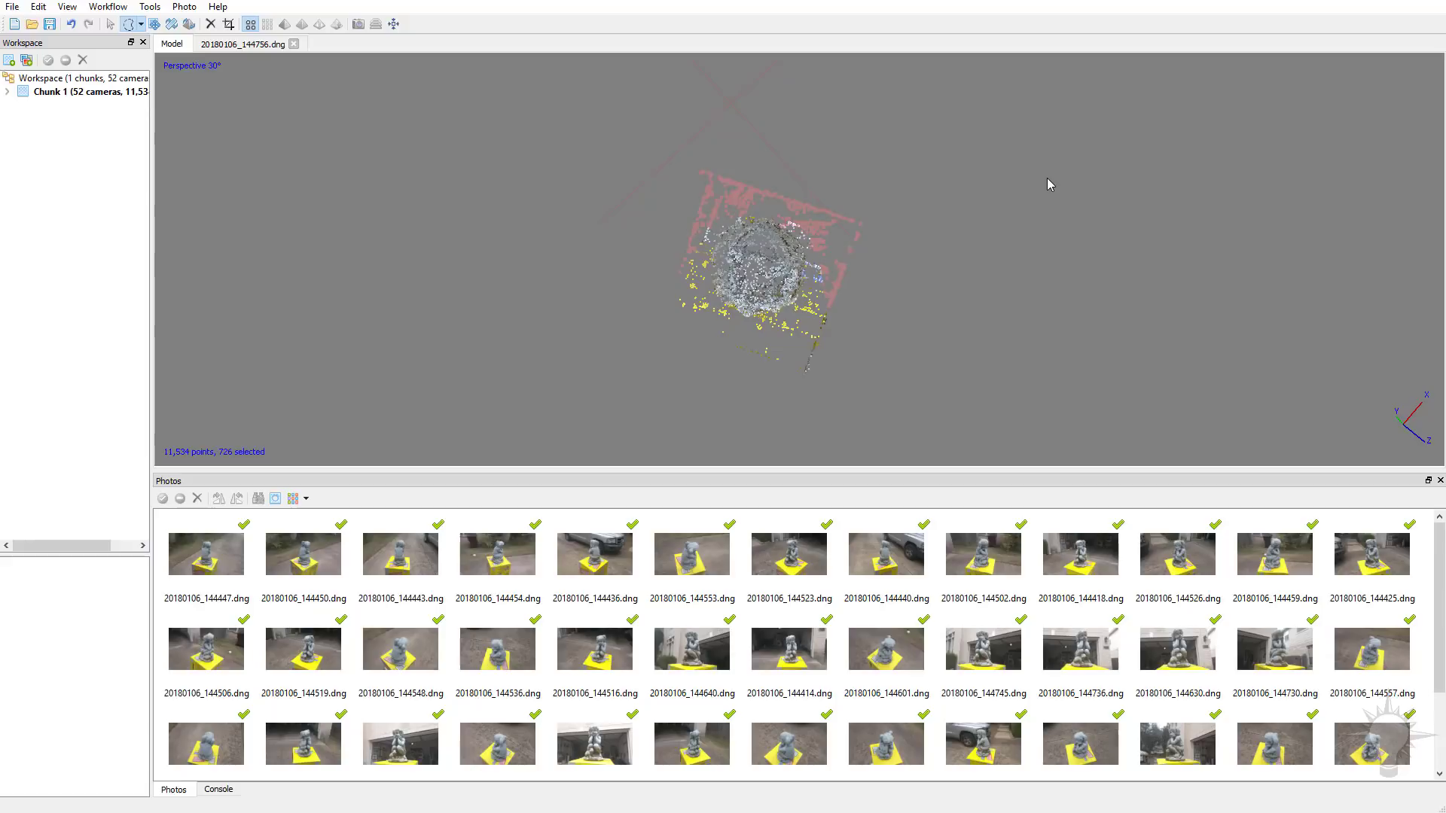
key(Delete)
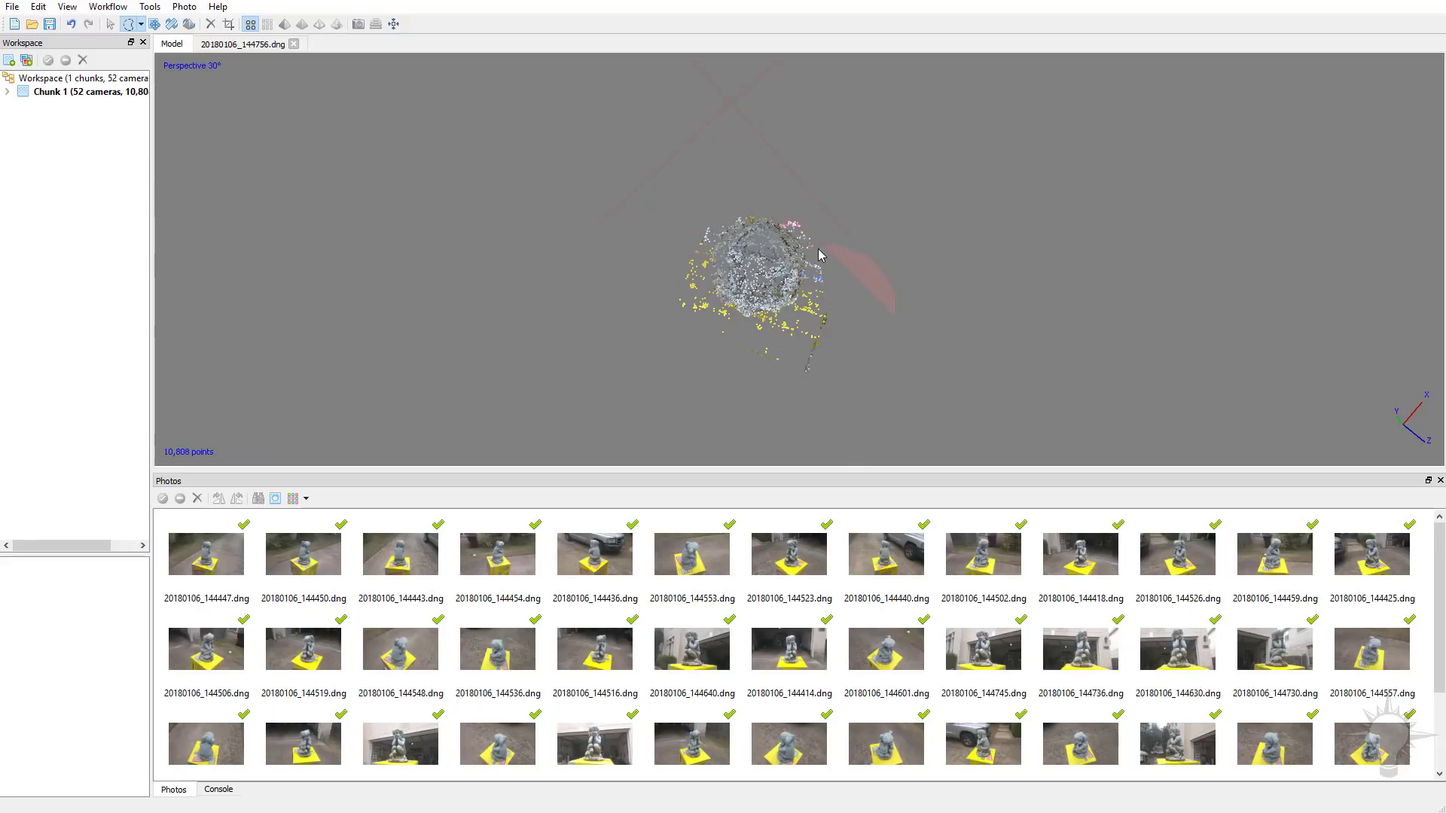
- Delete the remaining outer stray points, leaving 10,364, and orbit to check the statue
mouse_move(708, 300)
mouse_down()
mouse_move(482, 361)
mouse_move(1031, 297)
mouse_up()
key(Delete)
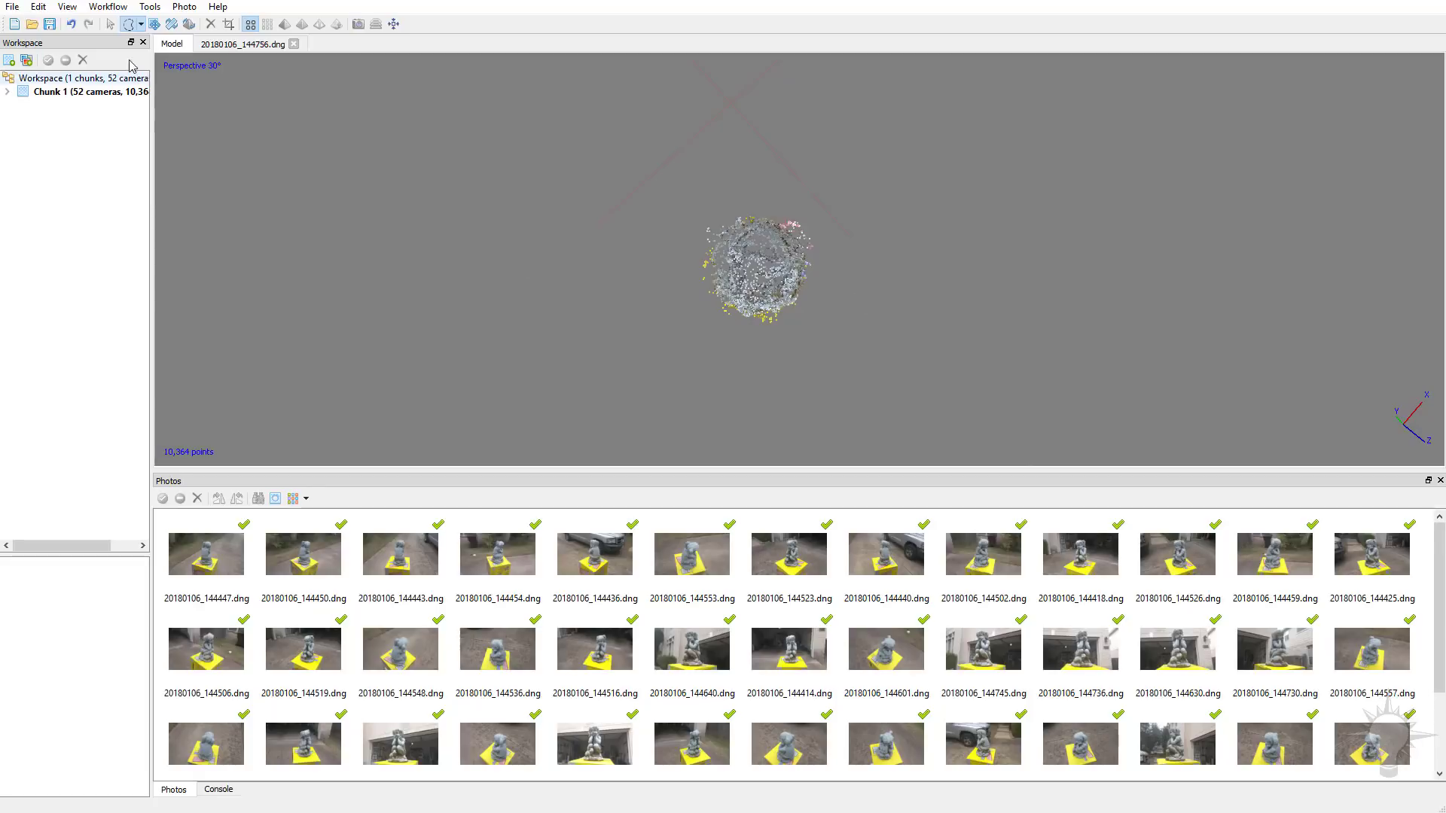
click(111, 24)
drag(783, 248, 874, 260)
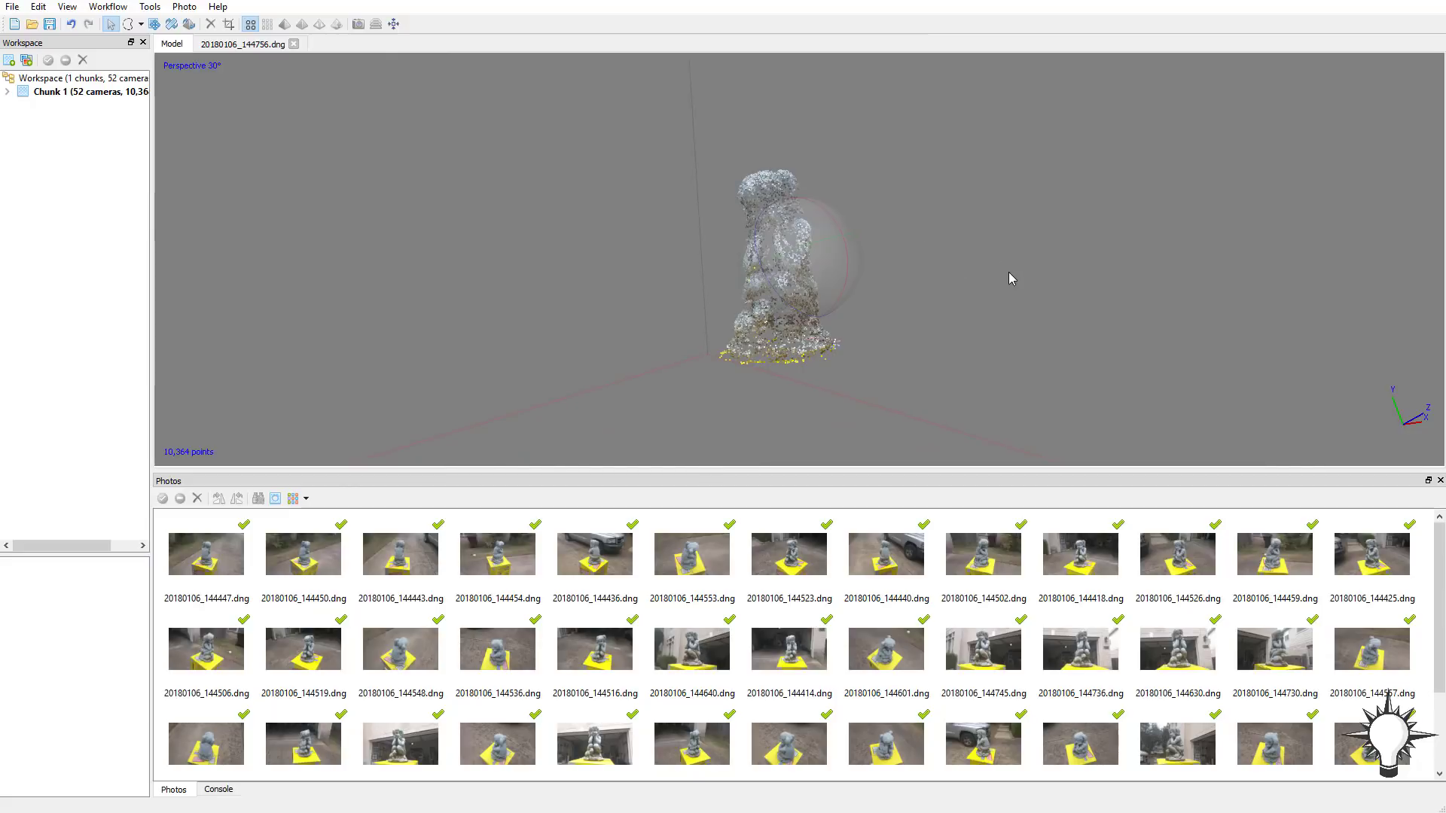